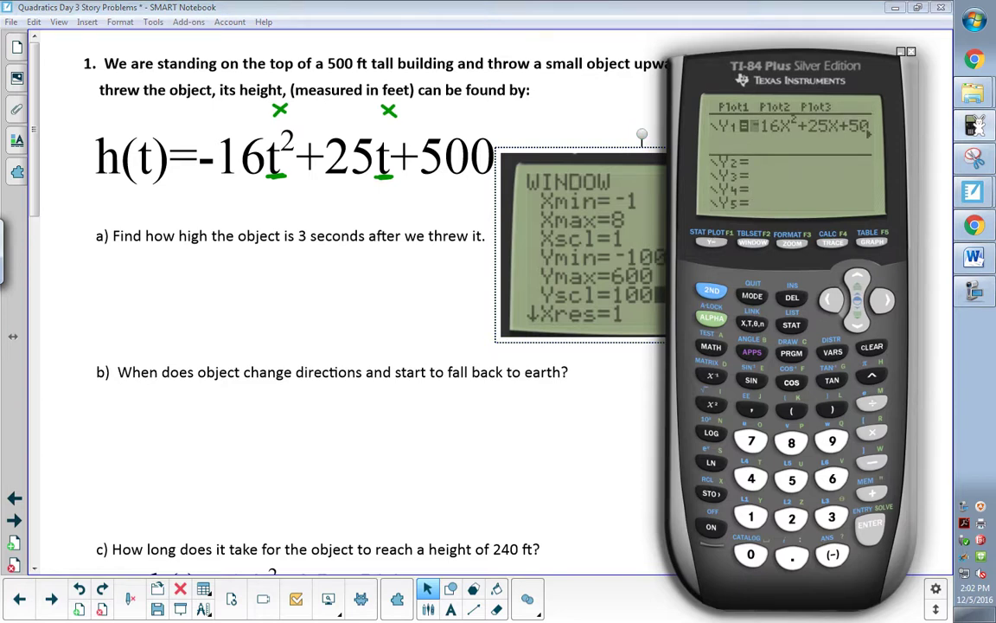
Check the calculator's window settings beside the slightly shifted WINDOW picture, and graph Y1.
{"action": "left_click", "coordinate": [383, 169]}
{"action": "left_click", "coordinate": [384, 168]}
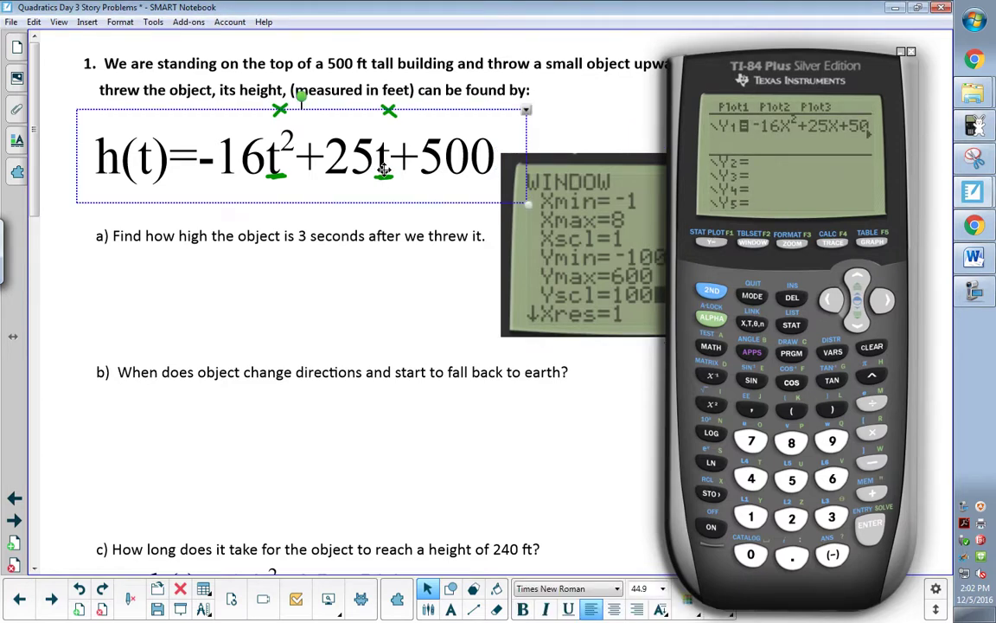
{"action": "left_click", "coordinate": [744, 237]}
{"action": "mouse_move", "coordinate": [581, 245]}
{"action": "left_mouse_down"}
{"action": "mouse_move", "coordinate": [485, 230]}
{"action": "mouse_move", "coordinate": [545, 258]}
{"action": "mouse_move", "coordinate": [573, 259]}
{"action": "left_mouse_up"}
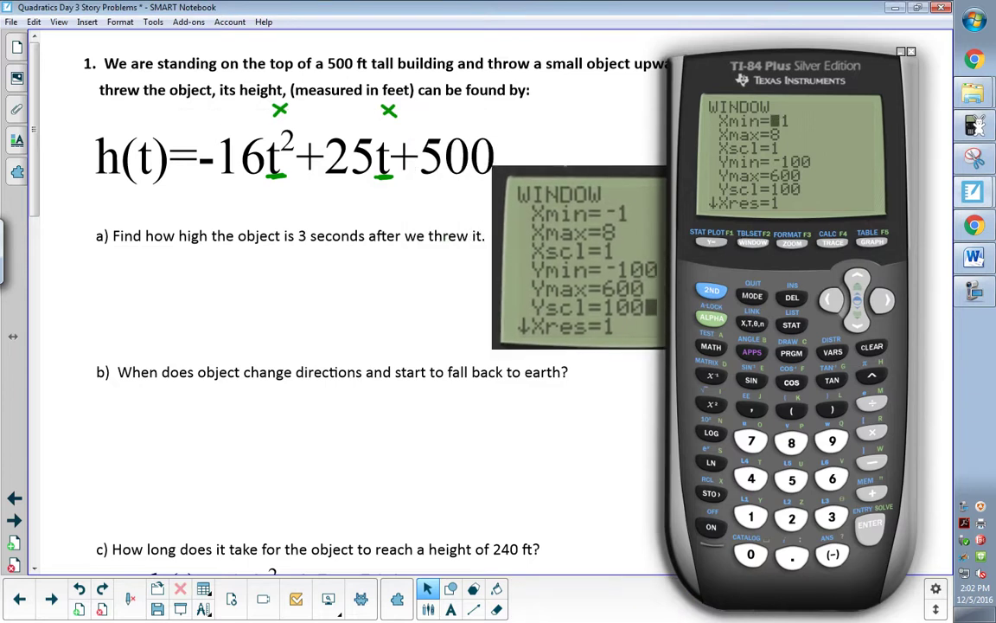
{"action": "left_click", "coordinate": [873, 243]}
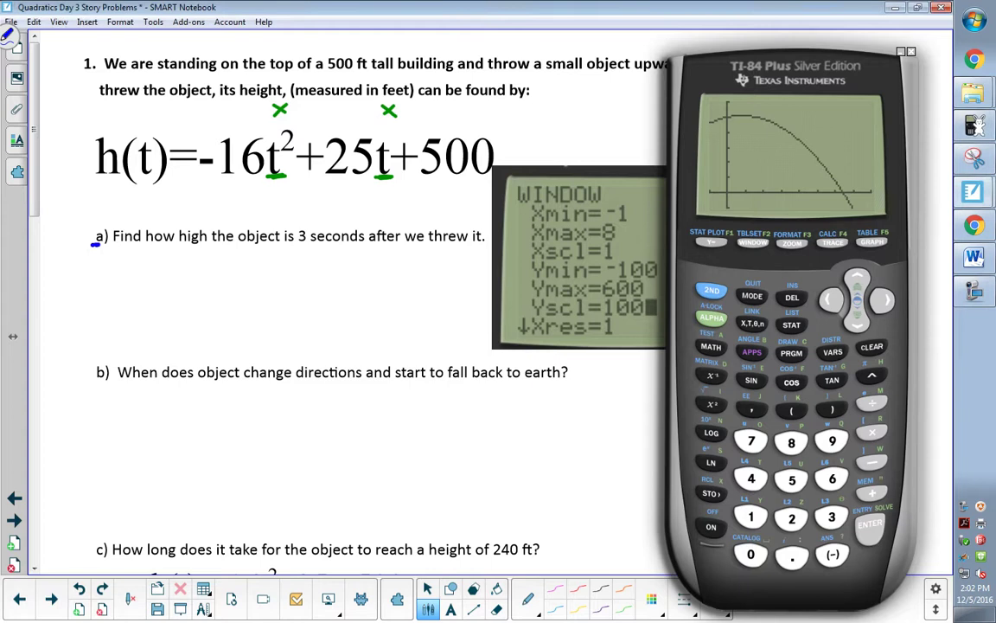
In question a, underline "Find how high" and box "3 seconds after we threw it" with a blue pen.
{"action": "left_click_drag", "start_coordinate": [89, 246], "coordinate": [208, 245]}
{"action": "mouse_move", "coordinate": [294, 223]}
{"action": "left_mouse_down"}
{"action": "mouse_move", "coordinate": [292, 247]}
{"action": "mouse_move", "coordinate": [486, 244]}
{"action": "mouse_move", "coordinate": [294, 223]}
{"action": "left_mouse_up"}
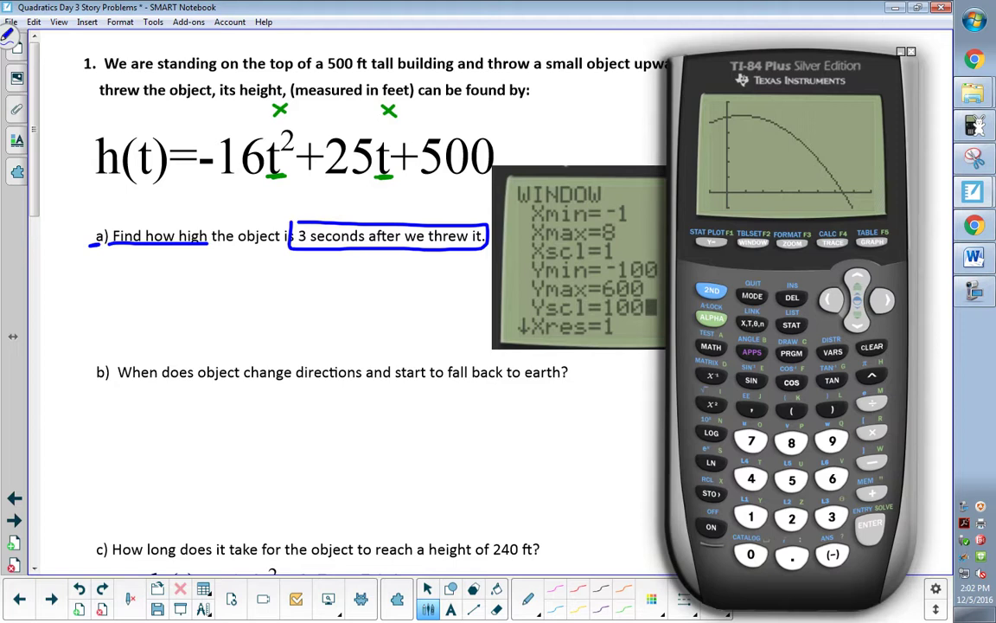
Duplicate the equation h(t)=-16t²+25t+500 and place the copy directly below question a.
{"action": "left_click", "coordinate": [427, 588]}
{"action": "left_click_drag", "start_coordinate": [294, 157], "coordinate": [315, 286]}
{"action": "left_click", "coordinate": [535, 102]}
{"action": "left_click", "coordinate": [586, 197]}
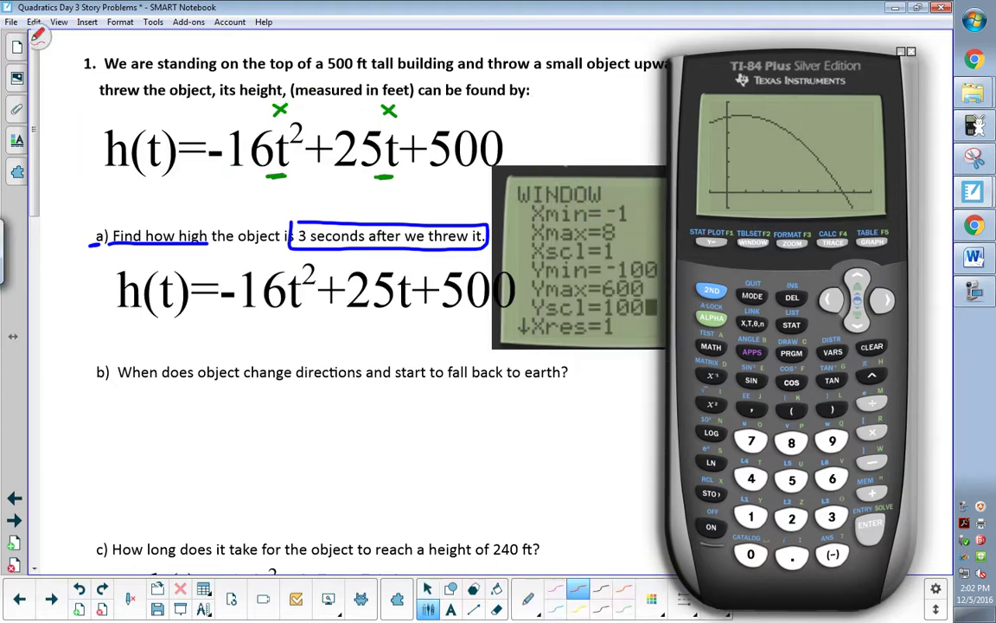
Underline h(t) and both t variables in the copied equation with a red pen.
{"action": "left_click_drag", "start_coordinate": [127, 314], "coordinate": [184, 318]}
{"action": "left_click_drag", "start_coordinate": [287, 306], "coordinate": [309, 307]}
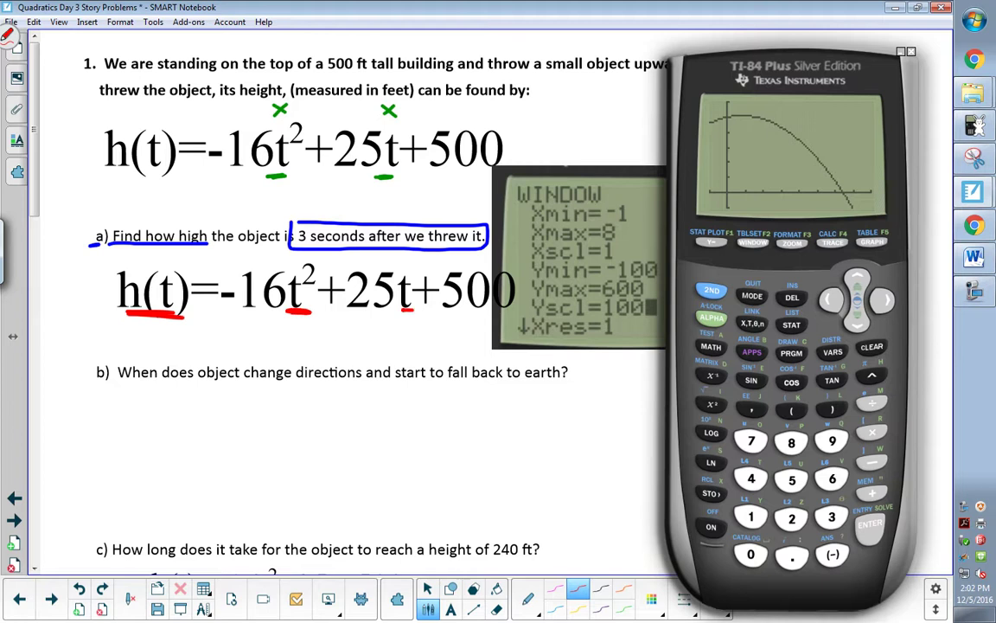
{"action": "left_click_drag", "start_coordinate": [400, 308], "coordinate": [420, 308]}
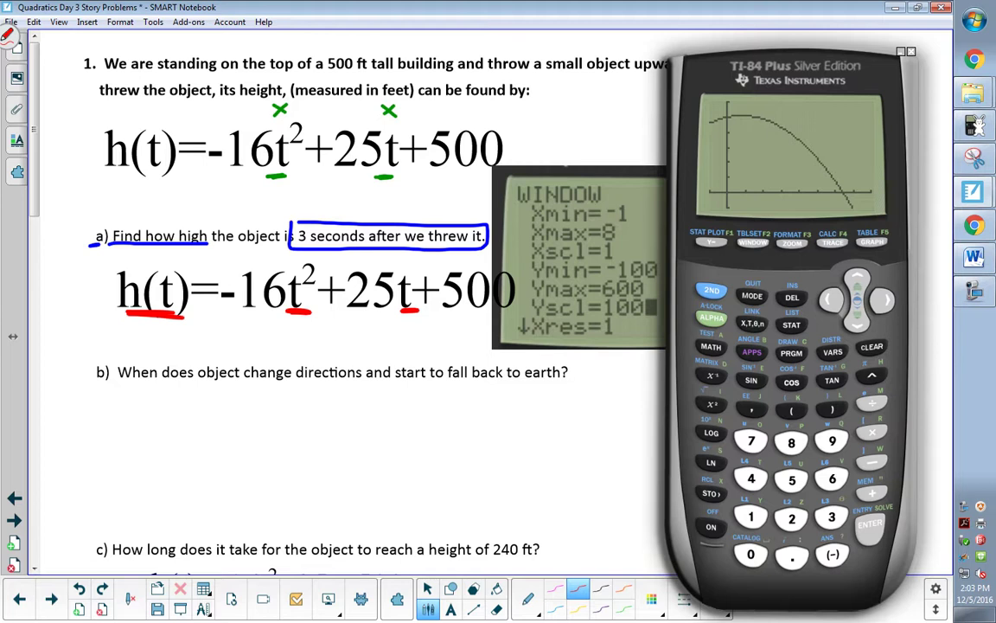
Draw light-blue arrows from the 3 in question a to both t variables, and write "Plug 3 in t" underneath.
{"action": "left_click", "coordinate": [556, 608]}
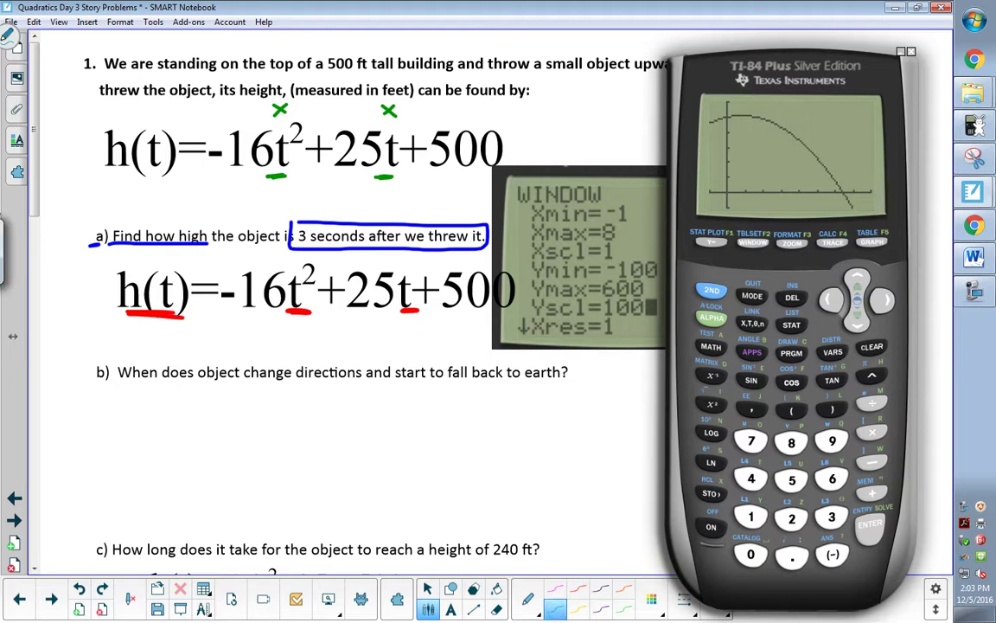
{"action": "left_click_drag", "start_coordinate": [302, 242], "coordinate": [295, 270]}
{"action": "mouse_move", "coordinate": [291, 260]}
{"action": "left_mouse_down"}
{"action": "mouse_move", "coordinate": [296, 271]}
{"action": "mouse_move", "coordinate": [310, 257]}
{"action": "mouse_move", "coordinate": [401, 270]}
{"action": "left_mouse_up"}
{"action": "left_click_drag", "start_coordinate": [231, 317], "coordinate": [225, 341]}
{"action": "mouse_move", "coordinate": [221, 316]}
{"action": "left_mouse_down"}
{"action": "mouse_move", "coordinate": [240, 315]}
{"action": "mouse_move", "coordinate": [230, 330]}
{"action": "left_mouse_up"}
{"action": "mouse_move", "coordinate": [257, 318]}
{"action": "left_mouse_down"}
{"action": "mouse_move", "coordinate": [253, 340]}
{"action": "mouse_move", "coordinate": [283, 348]}
{"action": "mouse_move", "coordinate": [429, 336]}
{"action": "left_mouse_up"}
{"action": "left_click_drag", "start_coordinate": [404, 329], "coordinate": [423, 327]}
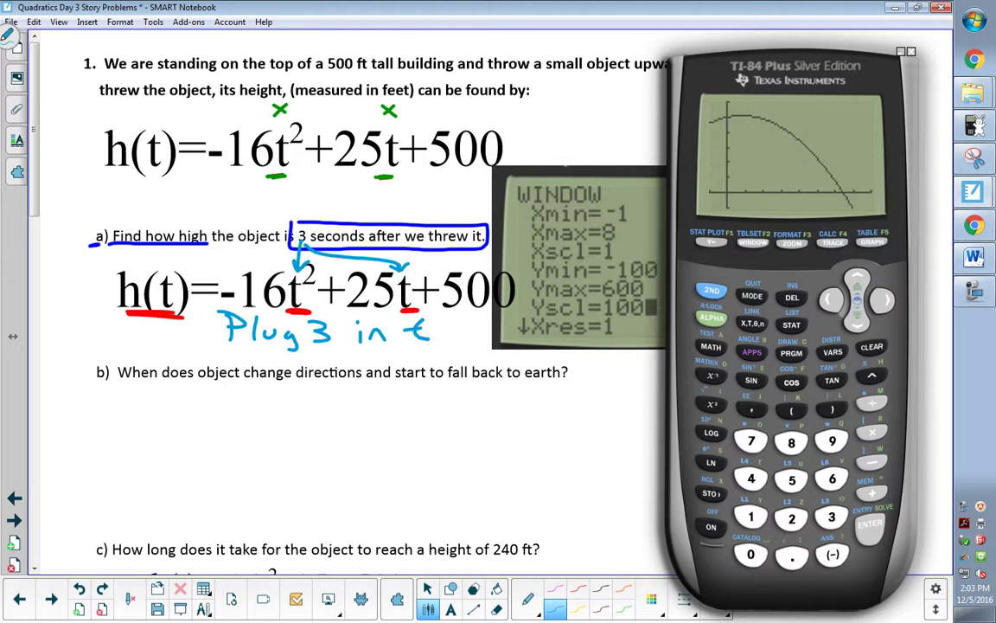
Shrink the WINDOW picture and reposition it beside the equations so it no longer overlaps them.
{"action": "left_click", "coordinate": [427, 589]}
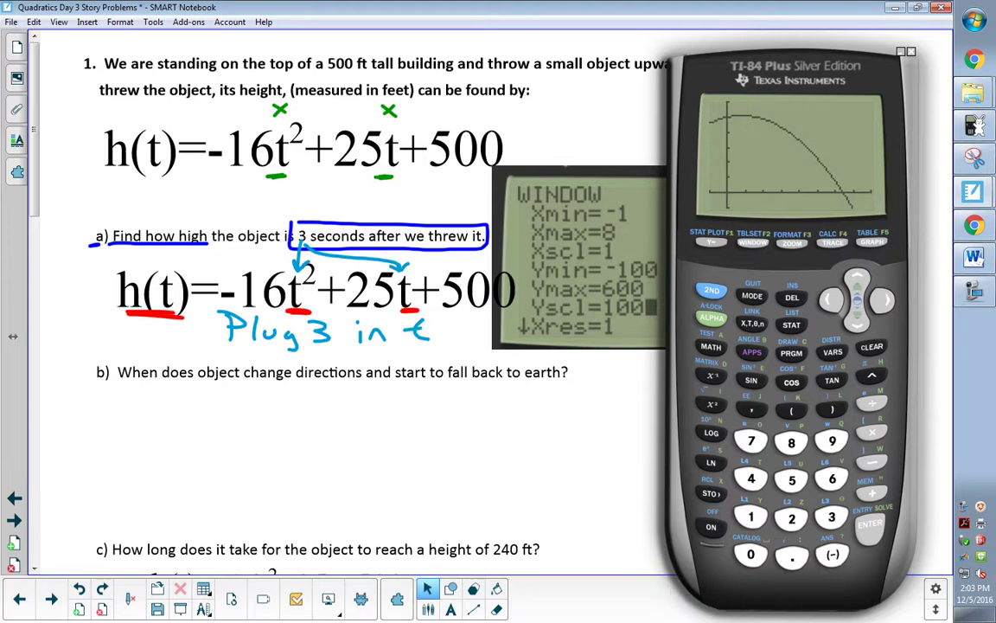
{"action": "left_click_drag", "start_coordinate": [578, 257], "coordinate": [404, 188]}
{"action": "left_click_drag", "start_coordinate": [606, 288], "coordinate": [542, 243]}
{"action": "left_click_drag", "start_coordinate": [416, 168], "coordinate": [623, 235]}
Calculate the value of Y1 at X=3 on the calculator's graph.
{"action": "left_click", "coordinate": [711, 291]}
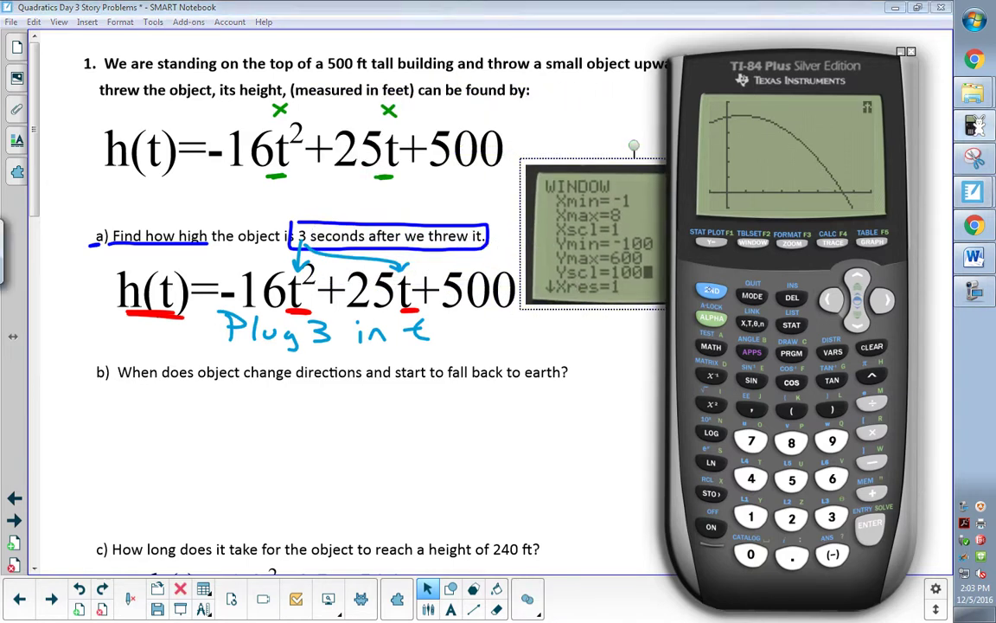
{"action": "left_click", "coordinate": [625, 365]}
{"action": "left_click", "coordinate": [712, 290]}
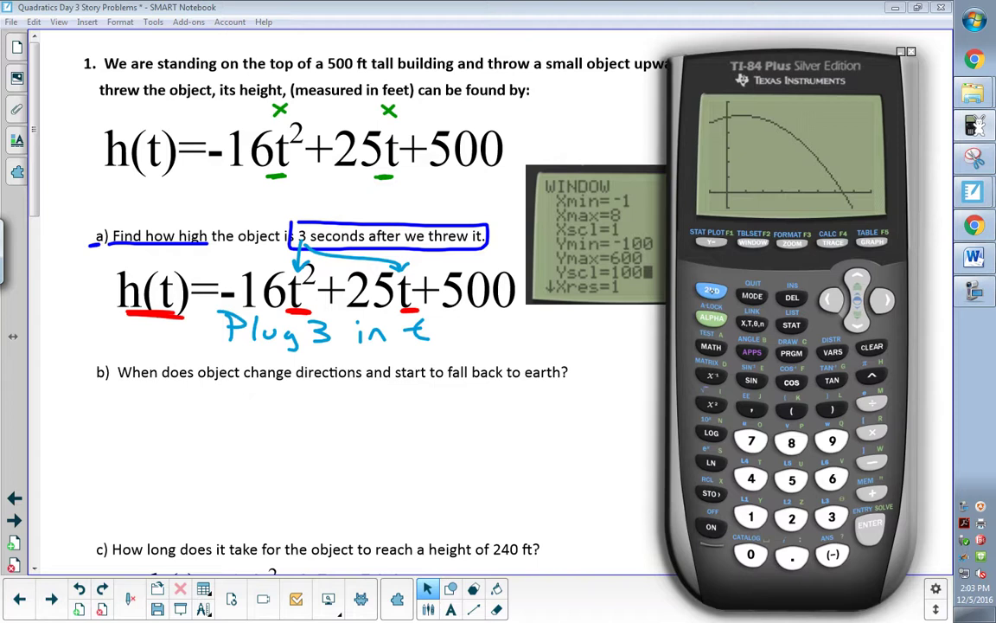
{"action": "left_click", "coordinate": [837, 243]}
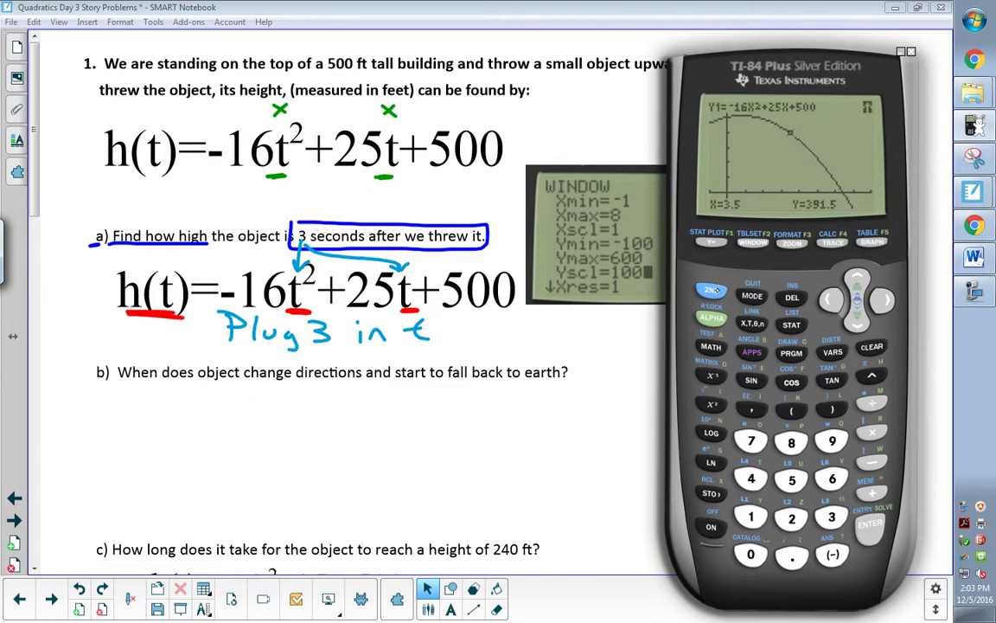
{"action": "left_click", "coordinate": [836, 244]}
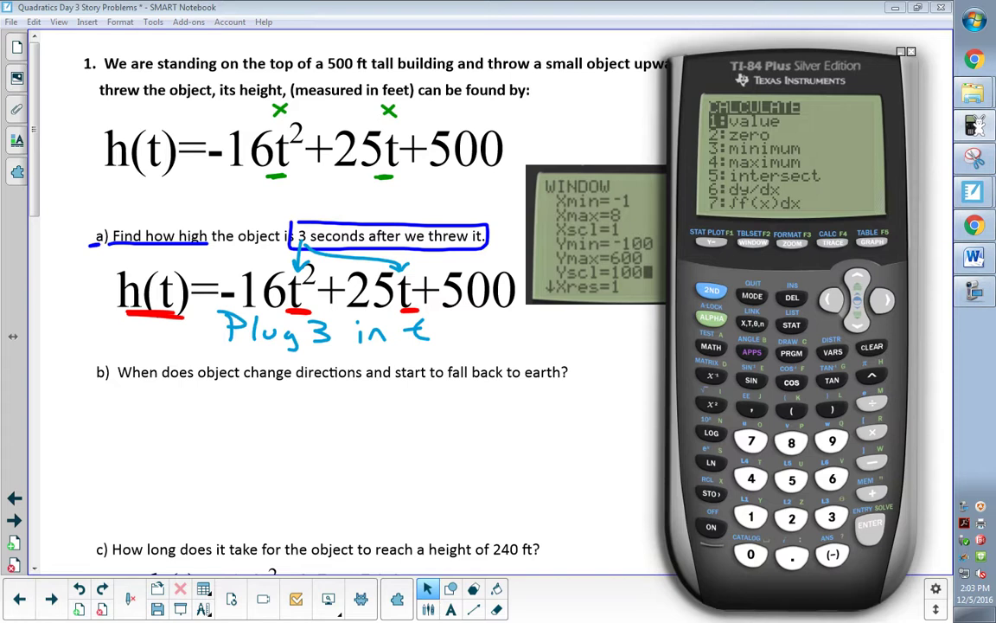
{"action": "left_click", "coordinate": [870, 528]}
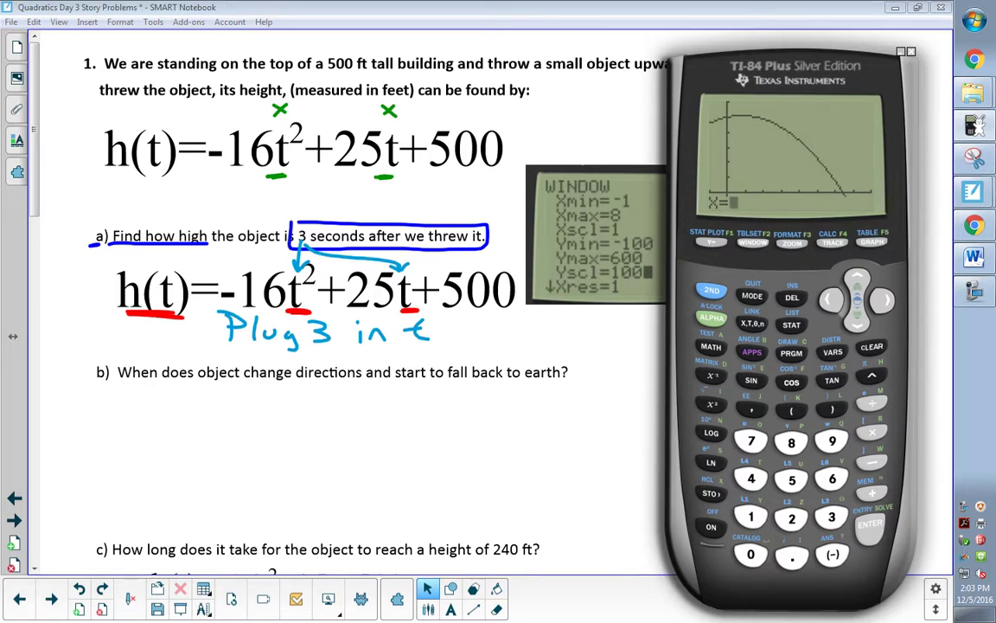
{"action": "type", "text": "3"}
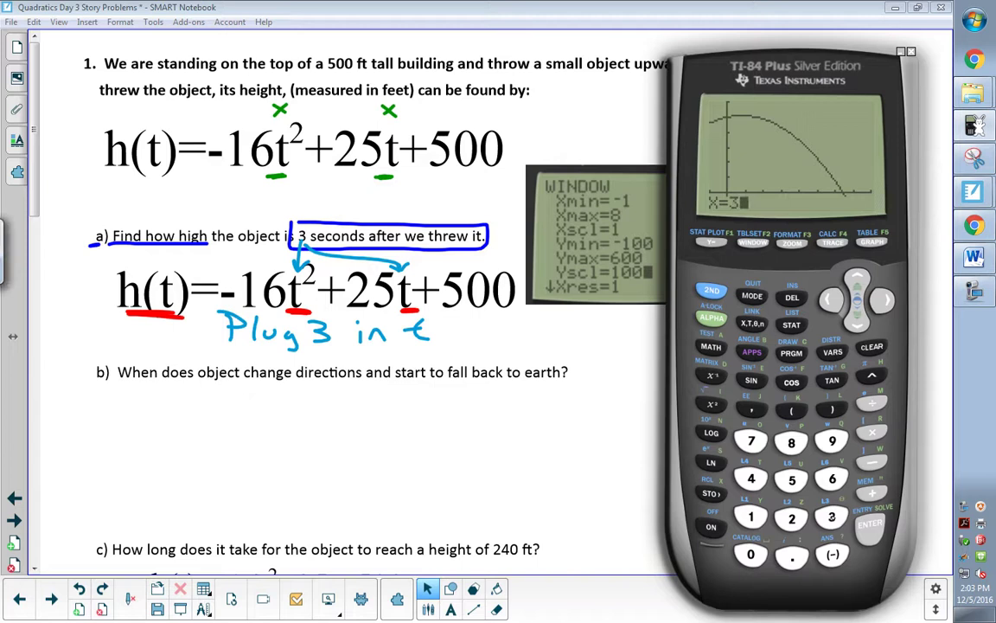
{"action": "left_click", "coordinate": [870, 525]}
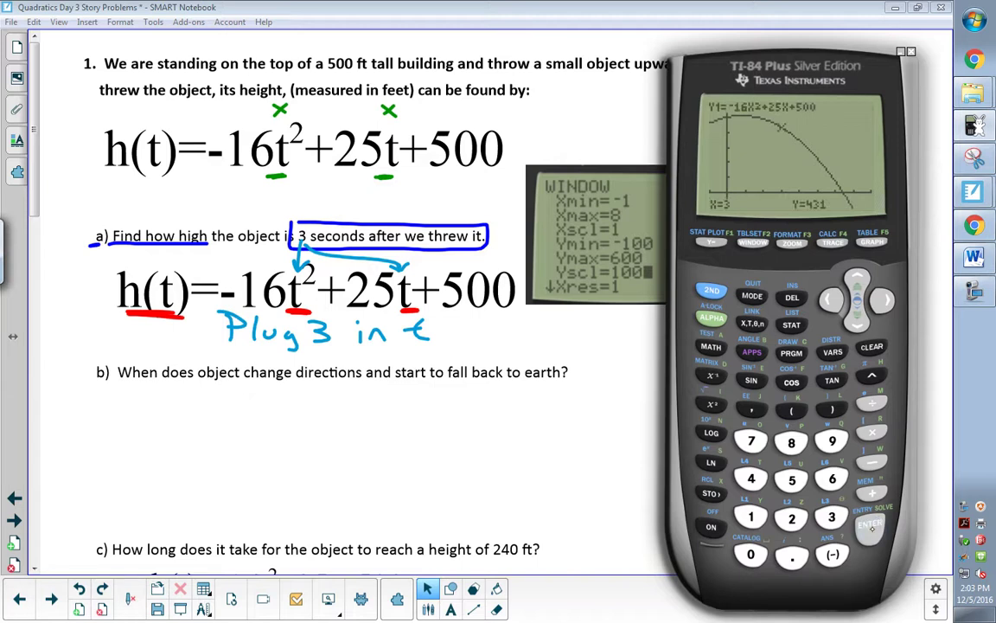
Handwrite the answer "h=431 ft" in green below the copied equation and nudge it slightly into place.
{"action": "mouse_move", "coordinate": [482, 324]}
{"action": "left_mouse_down"}
{"action": "mouse_move", "coordinate": [498, 350]}
{"action": "mouse_move", "coordinate": [519, 334]}
{"action": "left_mouse_up"}
{"action": "left_click_drag", "start_coordinate": [505, 341], "coordinate": [554, 336]}
{"action": "mouse_move", "coordinate": [548, 326]}
{"action": "left_mouse_down"}
{"action": "mouse_move", "coordinate": [547, 351]}
{"action": "mouse_move", "coordinate": [587, 351]}
{"action": "mouse_move", "coordinate": [619, 327]}
{"action": "mouse_move", "coordinate": [626, 341]}
{"action": "left_mouse_up"}
{"action": "mouse_move", "coordinate": [639, 332]}
{"action": "left_mouse_down"}
{"action": "mouse_move", "coordinate": [639, 353]}
{"action": "mouse_move", "coordinate": [647, 339]}
{"action": "left_mouse_up"}
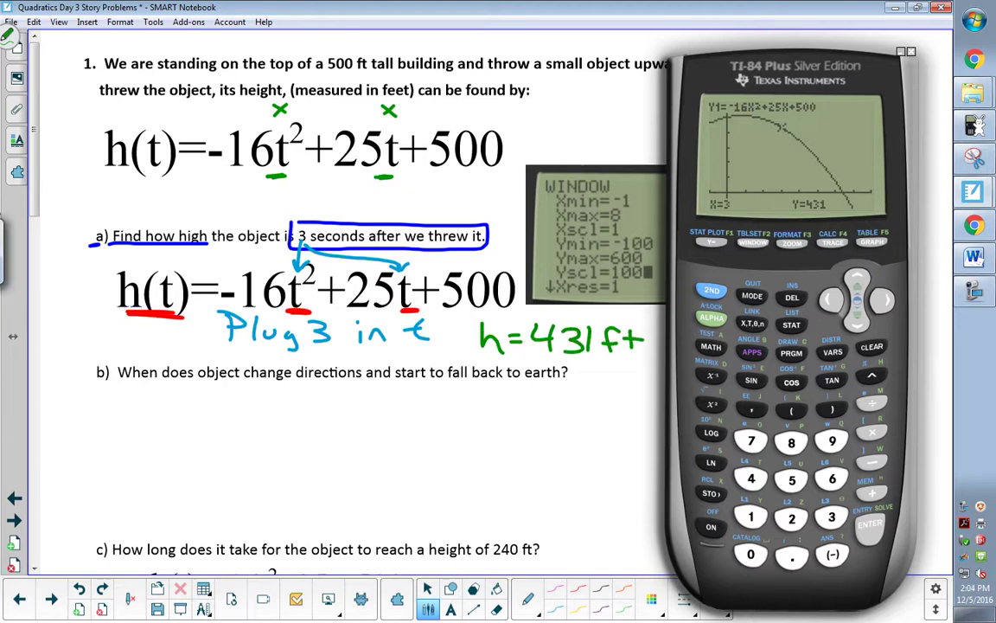
{"action": "mouse_move", "coordinate": [484, 344]}
{"action": "left_mouse_down"}
{"action": "mouse_move", "coordinate": [478, 355]}
{"action": "mouse_move", "coordinate": [500, 355]}
{"action": "mouse_move", "coordinate": [439, 342]}
{"action": "mouse_move", "coordinate": [453, 344]}
{"action": "left_mouse_up"}
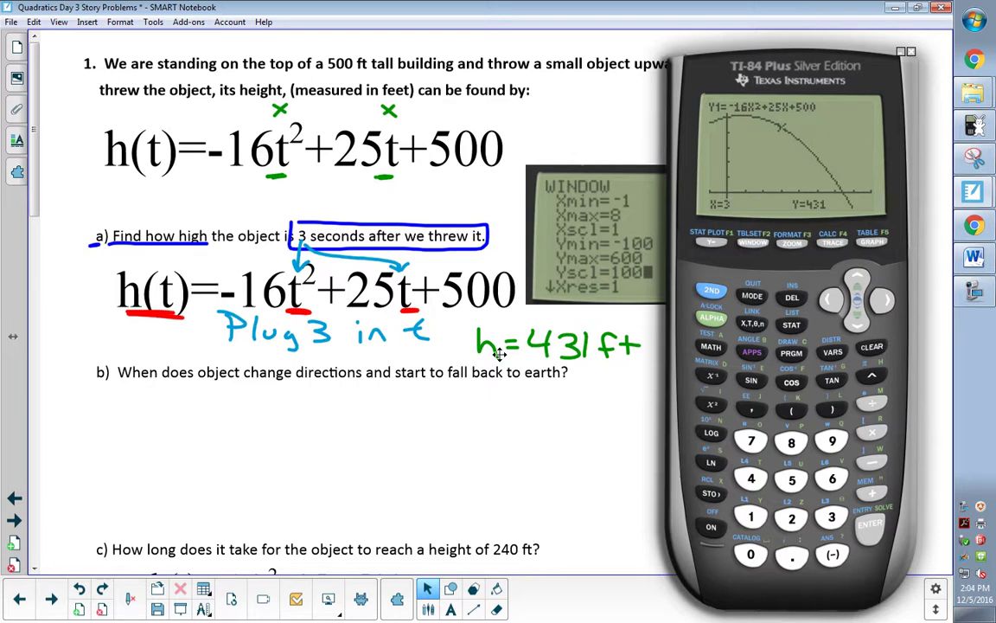
{"action": "left_click", "coordinate": [785, 130]}
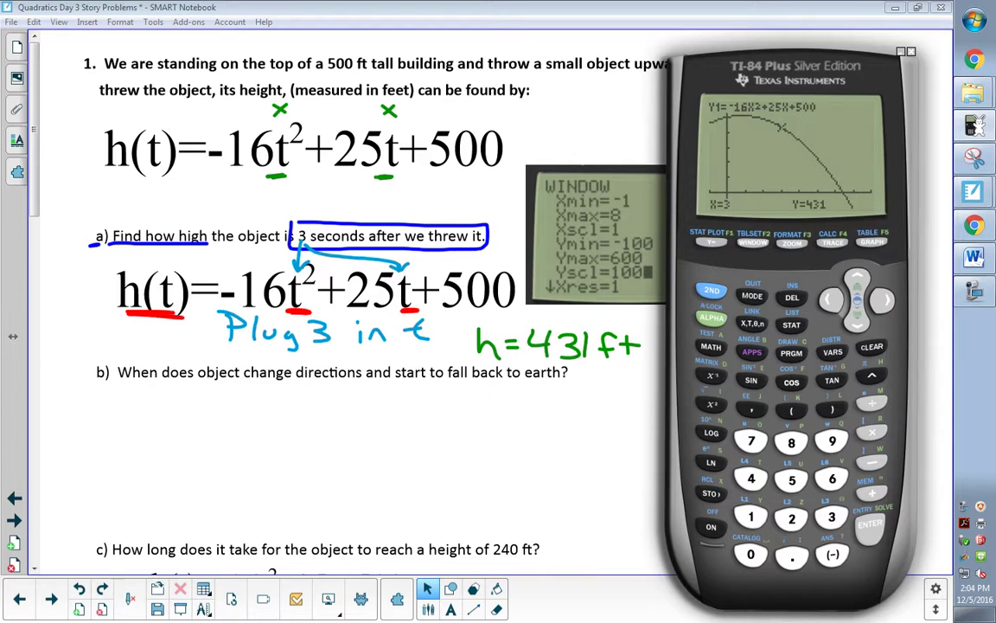
Start the calculator's maximum calculation on the graph of Y1 for question b.
{"action": "scroll", "coordinate": [23, 248], "scroll_direction": "down", "scroll_amount": 3}
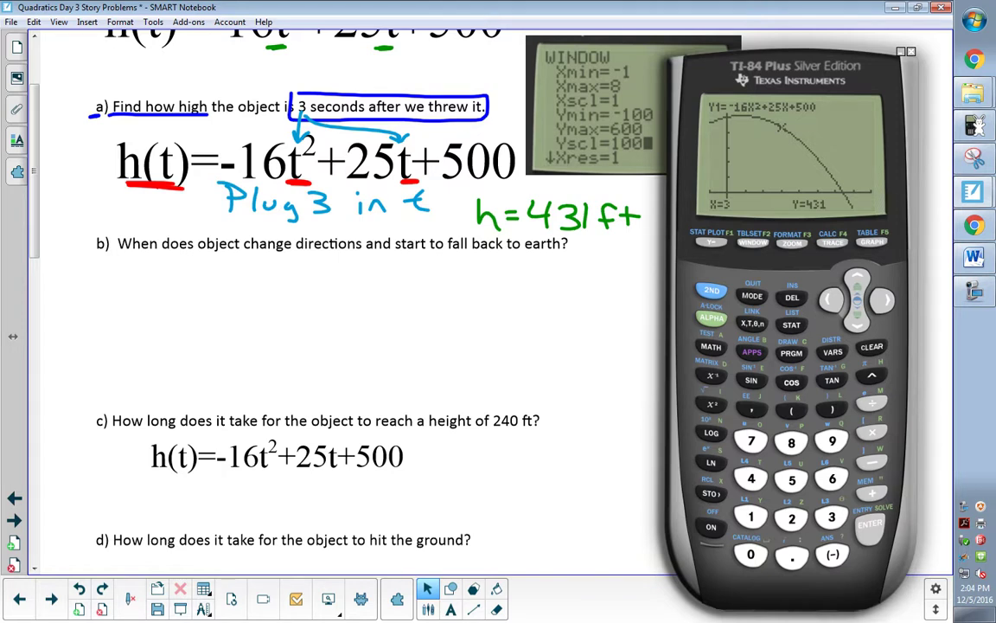
{"action": "left_click", "coordinate": [711, 291]}
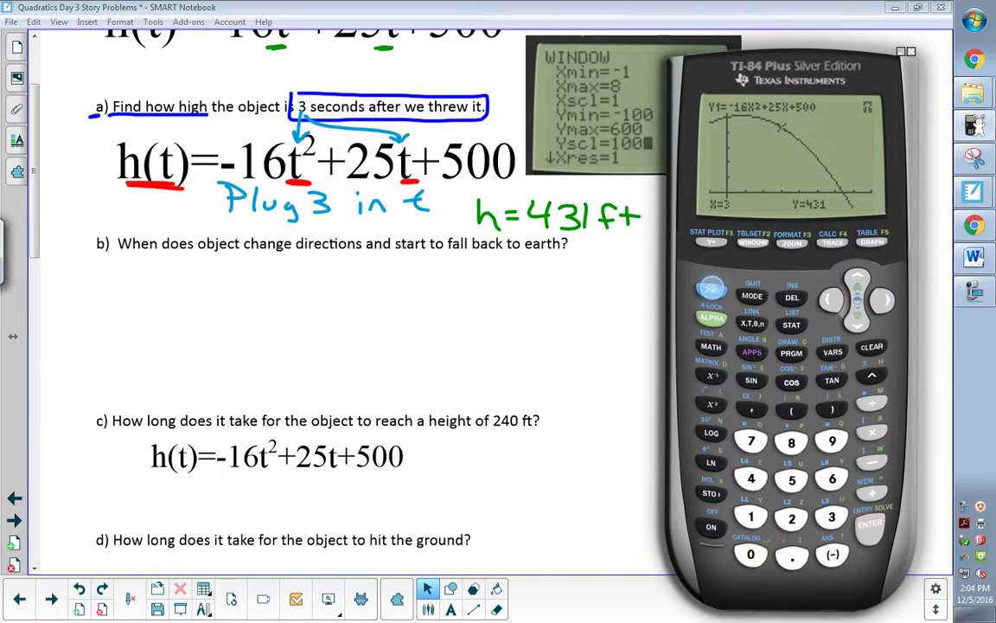
{"action": "left_click", "coordinate": [831, 243]}
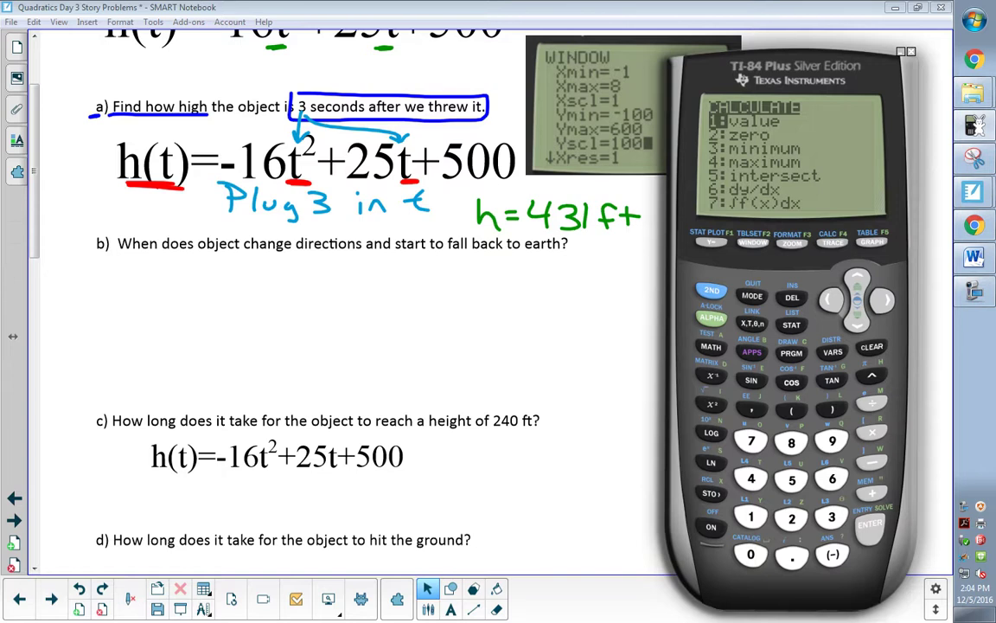
{"action": "left_click", "coordinate": [864, 326]}
{"action": "left_click", "coordinate": [863, 326]}
{"action": "left_click", "coordinate": [863, 326]}
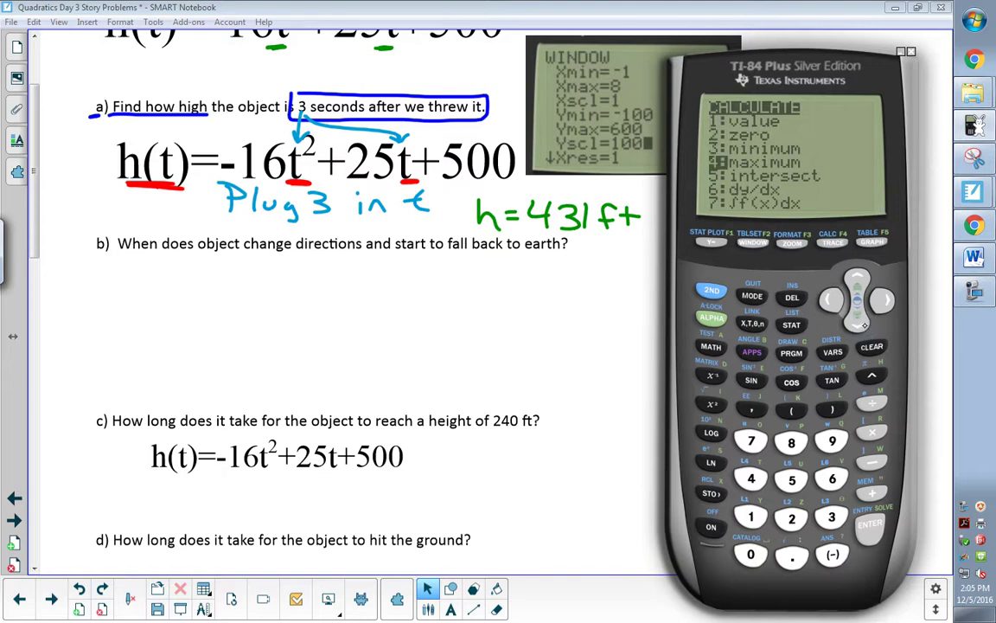
{"action": "left_click", "coordinate": [872, 526]}
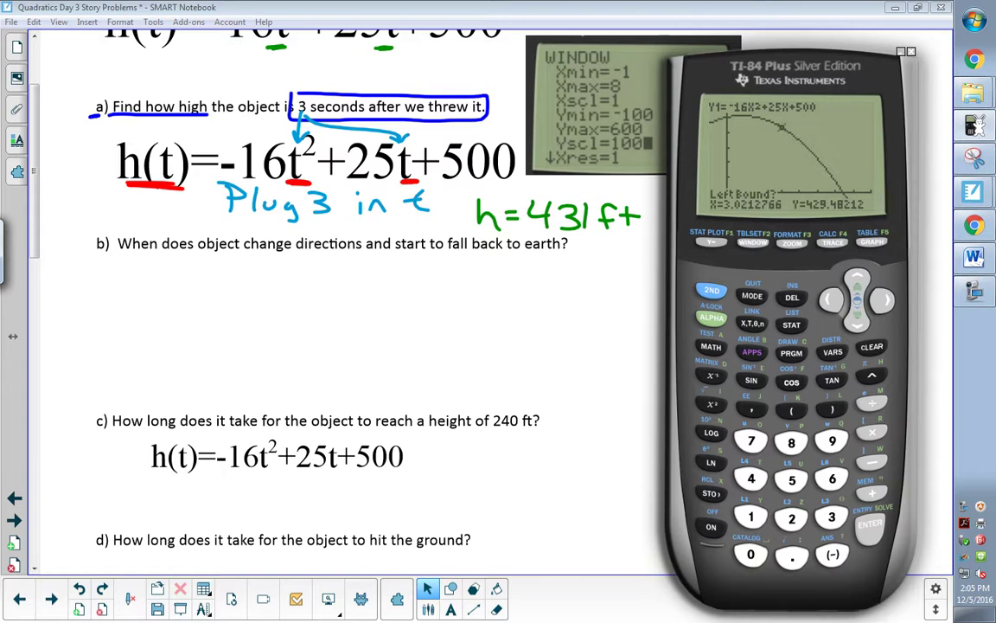
Set the left bound of the maximum calculation before the parabola's peak, at about X=-0.43.
{"action": "left_click", "coordinate": [835, 302]}
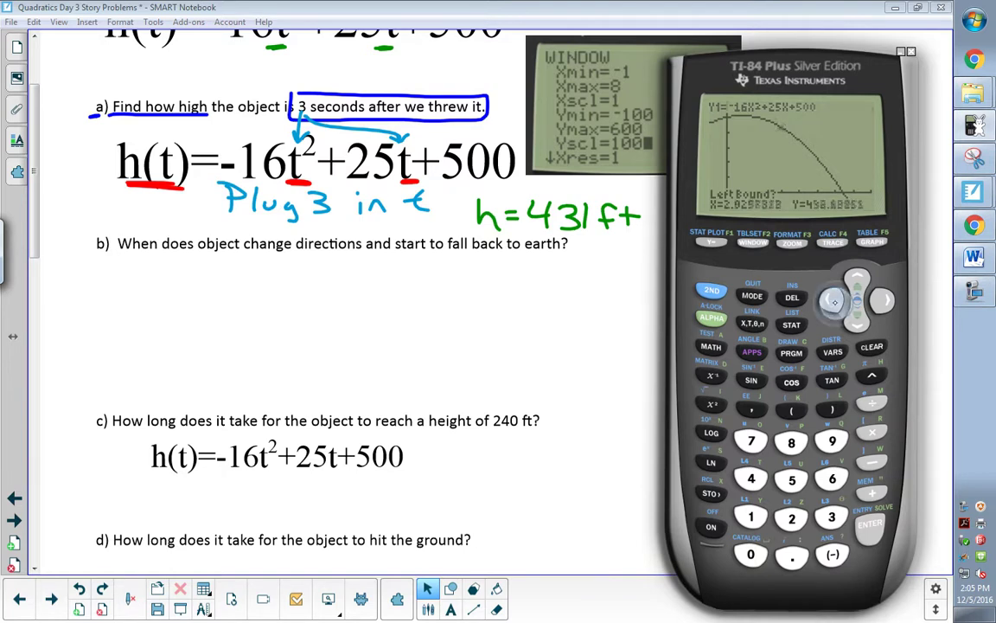
{"action": "left_click", "coordinate": [834, 303]}
{"action": "left_click", "coordinate": [835, 303]}
{"action": "left_click", "coordinate": [835, 303]}
{"action": "left_click", "coordinate": [835, 303]}
{"action": "left_click", "coordinate": [835, 303]}
{"action": "left_click", "coordinate": [835, 303]}
{"action": "left_click", "coordinate": [834, 303]}
{"action": "left_click", "coordinate": [833, 302]}
{"action": "left_click", "coordinate": [832, 302]}
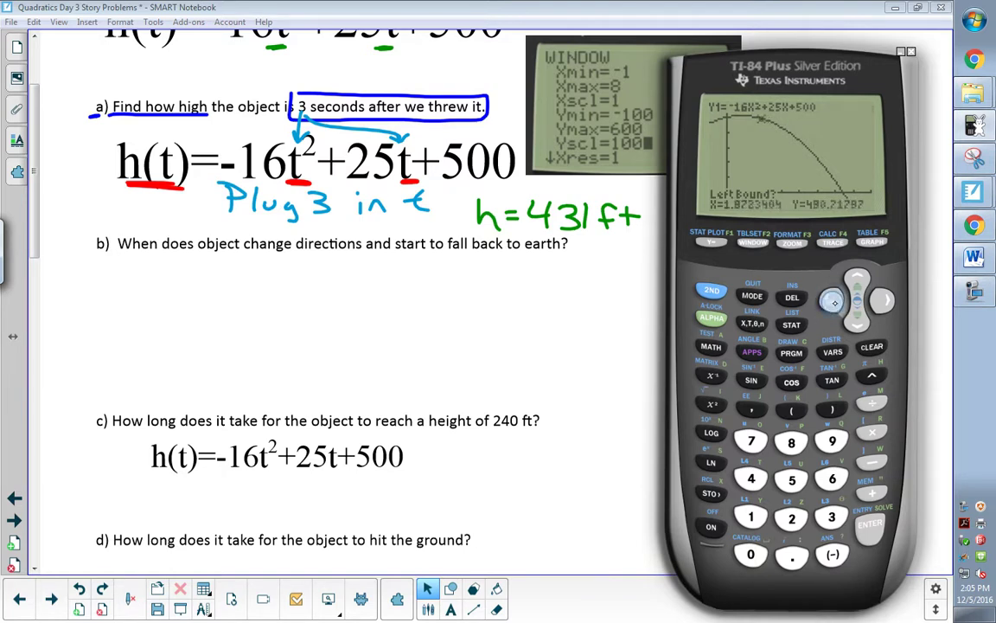
{"action": "left_click", "coordinate": [832, 302]}
{"action": "left_click", "coordinate": [831, 302]}
{"action": "left_click", "coordinate": [829, 302]}
{"action": "left_click", "coordinate": [830, 302]}
{"action": "left_click_drag", "start_coordinate": [829, 301], "coordinate": [823, 295]}
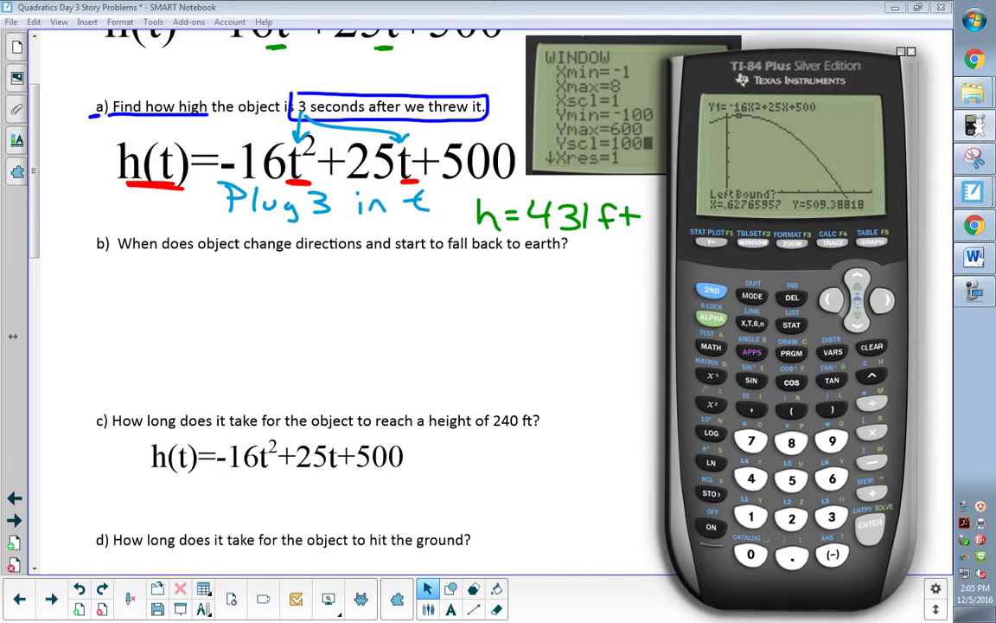
{"action": "left_click", "coordinate": [832, 301]}
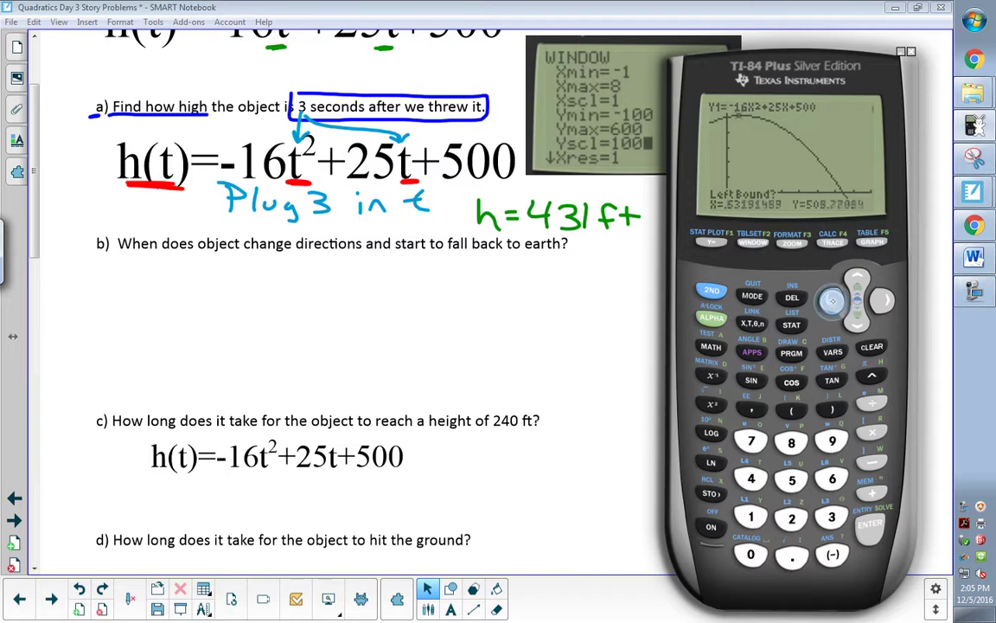
{"action": "left_click", "coordinate": [832, 301]}
{"action": "left_click", "coordinate": [832, 301]}
{"action": "left_click", "coordinate": [832, 301]}
{"action": "left_click", "coordinate": [830, 301]}
{"action": "left_click", "coordinate": [830, 301]}
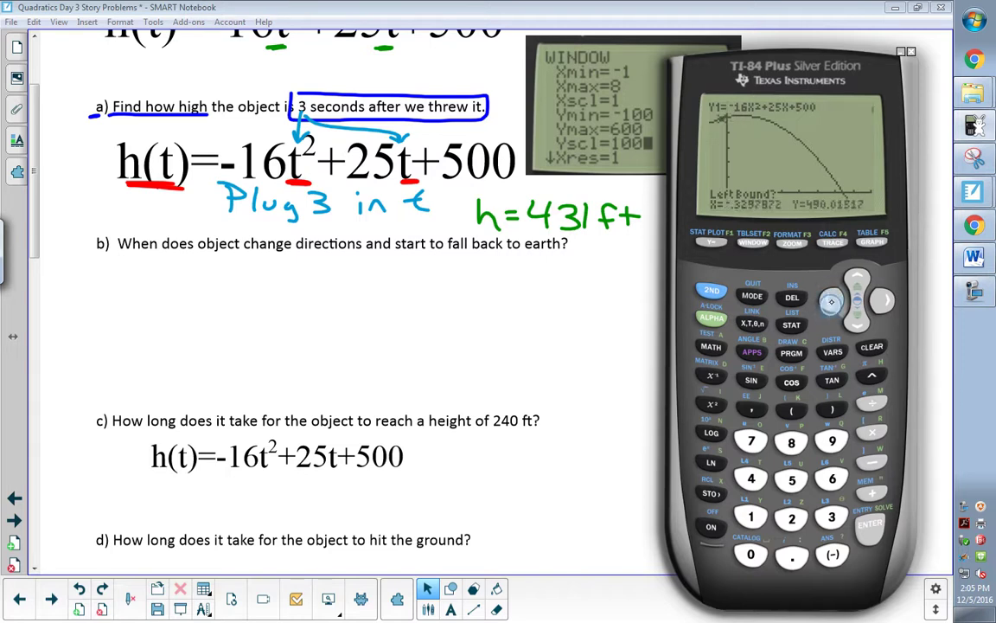
{"action": "left_click", "coordinate": [831, 301]}
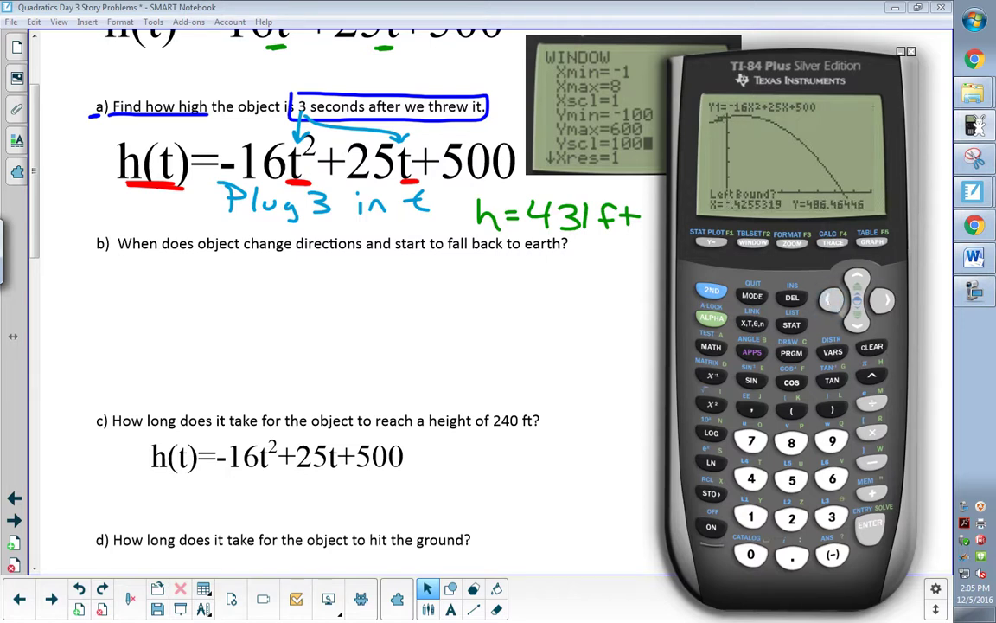
{"action": "left_click", "coordinate": [870, 521]}
Set the right bound of the maximum calculation past the parabola's peak, at about X=2.26, and accept the guess.
{"action": "left_click", "coordinate": [880, 296]}
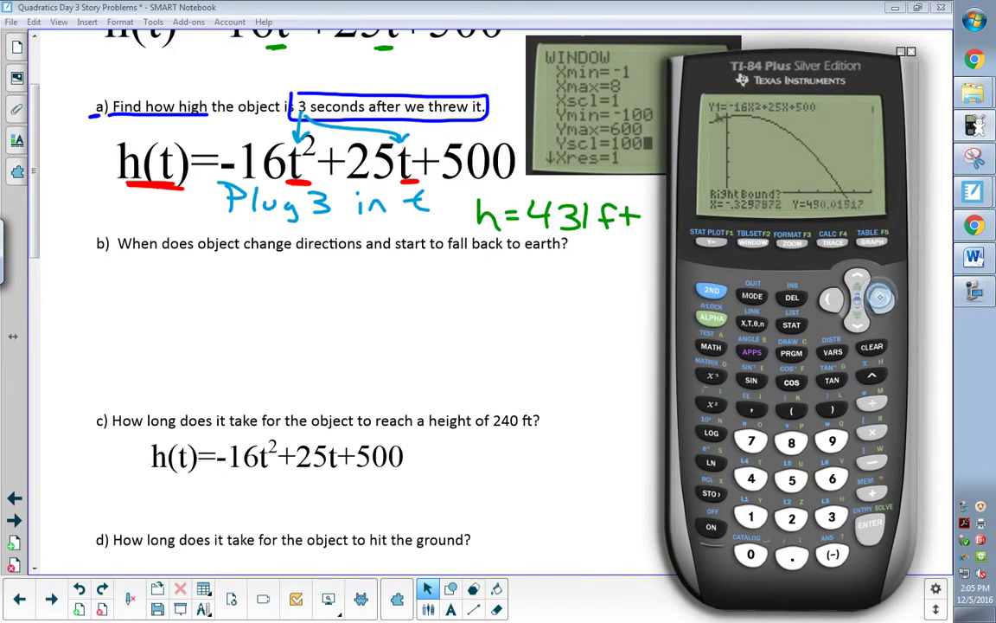
{"action": "left_click", "coordinate": [880, 297]}
{"action": "left_click", "coordinate": [880, 297]}
{"action": "left_click", "coordinate": [879, 297]}
{"action": "left_click", "coordinate": [880, 296]}
{"action": "left_click", "coordinate": [879, 297]}
{"action": "left_click", "coordinate": [878, 295]}
{"action": "left_click", "coordinate": [878, 295]}
{"action": "left_click", "coordinate": [882, 298]}
{"action": "left_click", "coordinate": [882, 299]}
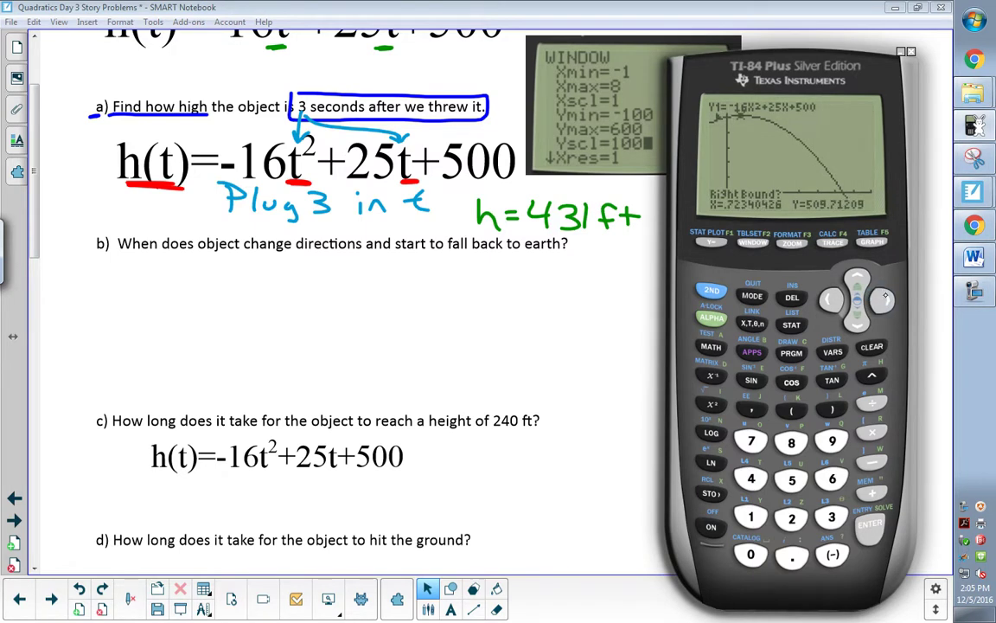
{"action": "left_click", "coordinate": [882, 298]}
{"action": "left_click", "coordinate": [883, 298]}
{"action": "left_click", "coordinate": [883, 298]}
{"action": "left_click", "coordinate": [883, 298]}
{"action": "left_click", "coordinate": [883, 298]}
{"action": "left_click", "coordinate": [882, 298]}
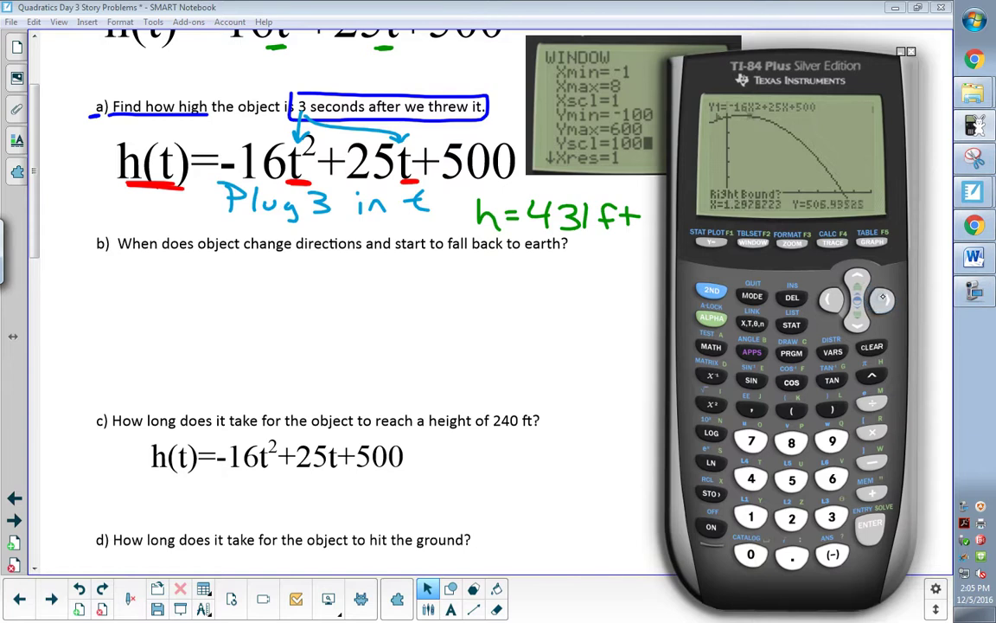
{"action": "left_click", "coordinate": [882, 298]}
{"action": "left_click", "coordinate": [882, 298]}
{"action": "left_click", "coordinate": [882, 298]}
{"action": "left_click", "coordinate": [882, 299]}
{"action": "left_click", "coordinate": [882, 298]}
{"action": "left_click", "coordinate": [883, 298]}
{"action": "left_click", "coordinate": [882, 299]}
{"action": "left_click", "coordinate": [883, 298]}
{"action": "left_click", "coordinate": [882, 298]}
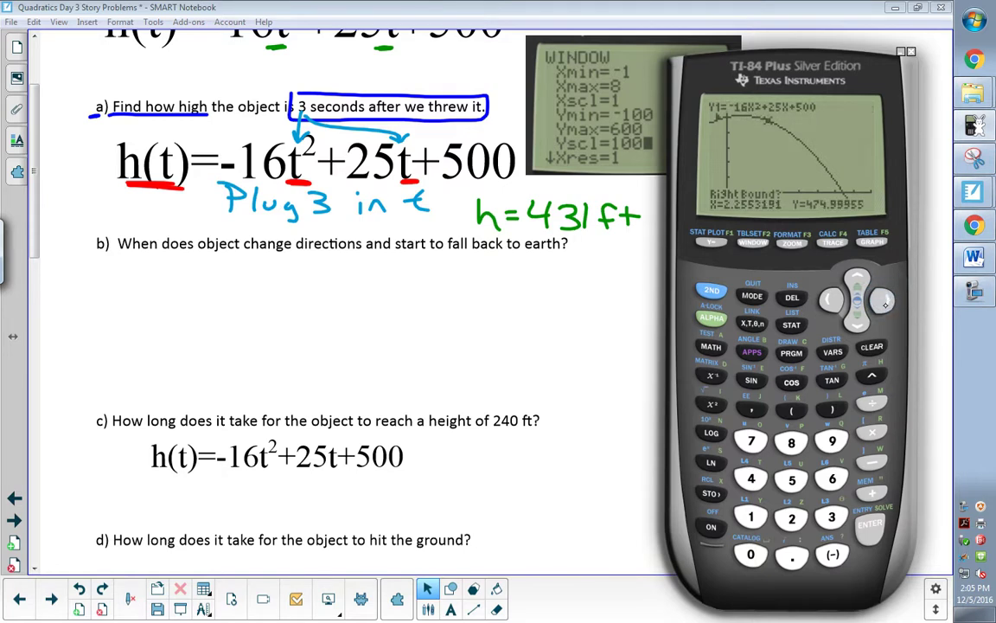
{"action": "left_click", "coordinate": [873, 522]}
{"action": "left_click", "coordinate": [872, 524]}
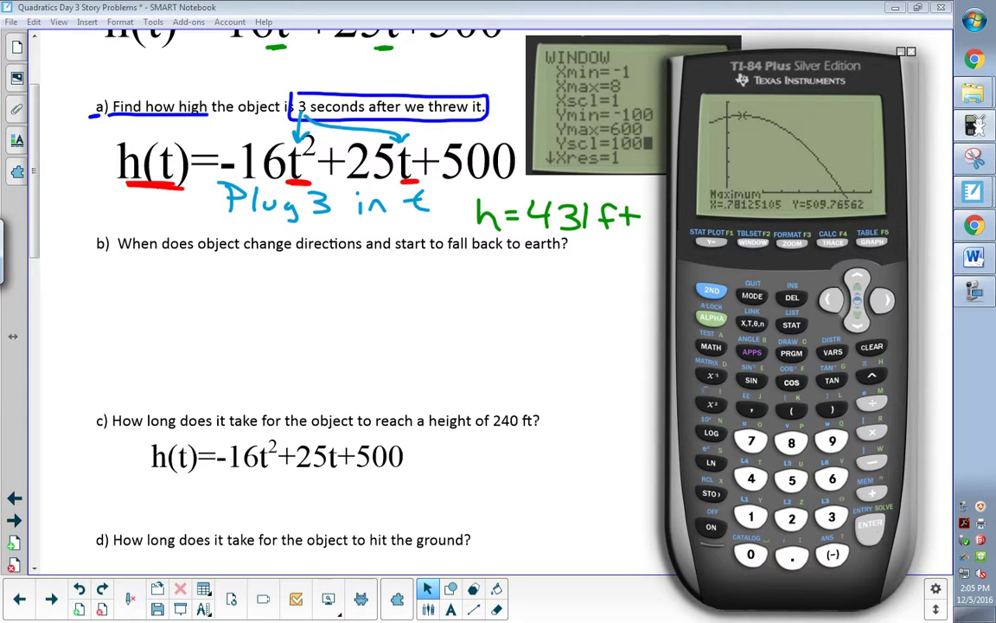
Mark the word "When" in question b with red scribbles and handwrite the answer "x = t = .78 sec" in red beneath the question.
{"action": "left_click", "coordinate": [427, 609]}
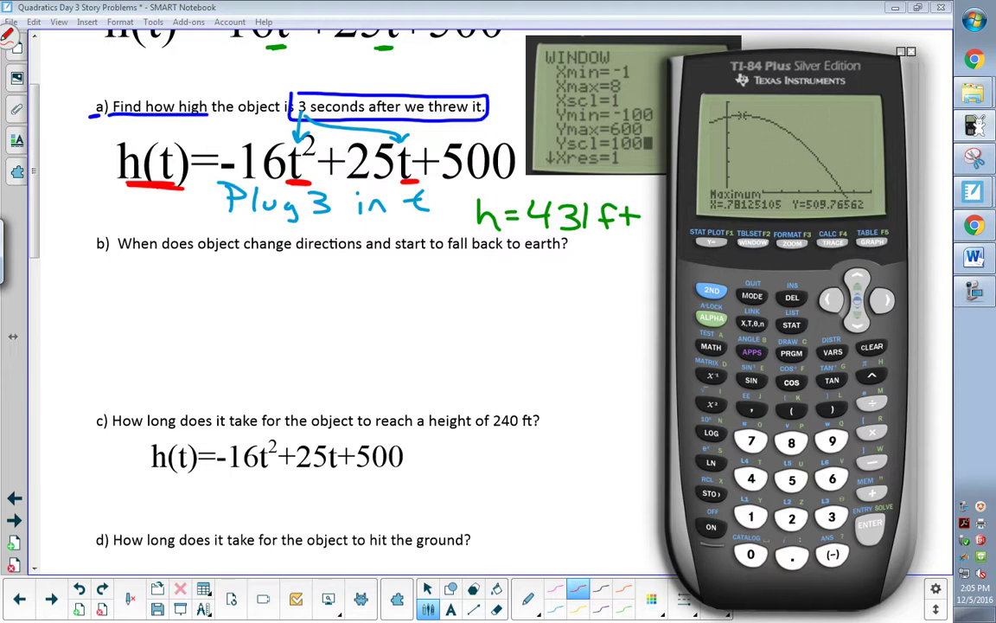
{"action": "mouse_move", "coordinate": [119, 252]}
{"action": "left_mouse_down"}
{"action": "mouse_move", "coordinate": [156, 255]}
{"action": "mouse_move", "coordinate": [121, 264]}
{"action": "mouse_move", "coordinate": [157, 272]}
{"action": "mouse_move", "coordinate": [125, 284]}
{"action": "left_mouse_up"}
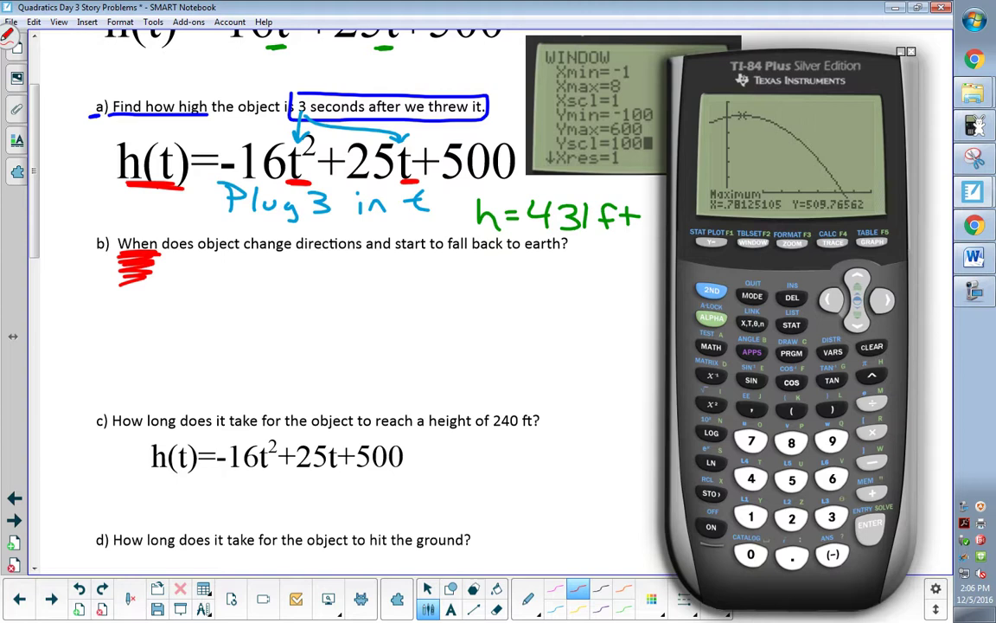
{"action": "left_click", "coordinate": [304, 170]}
{"action": "left_click_drag", "start_coordinate": [246, 265], "coordinate": [224, 287]}
{"action": "left_click_drag", "start_coordinate": [227, 266], "coordinate": [246, 287]}
{"action": "mouse_move", "coordinate": [261, 282]}
{"action": "left_mouse_down"}
{"action": "mouse_move", "coordinate": [275, 282]}
{"action": "mouse_move", "coordinate": [276, 272]}
{"action": "left_mouse_up"}
{"action": "mouse_move", "coordinate": [303, 261]}
{"action": "left_mouse_down"}
{"action": "mouse_move", "coordinate": [313, 285]}
{"action": "mouse_move", "coordinate": [314, 272]}
{"action": "left_mouse_up"}
{"action": "mouse_move", "coordinate": [334, 278]}
{"action": "left_mouse_down"}
{"action": "mouse_move", "coordinate": [349, 270]}
{"action": "mouse_move", "coordinate": [411, 288]}
{"action": "mouse_move", "coordinate": [441, 265]}
{"action": "mouse_move", "coordinate": [475, 285]}
{"action": "mouse_move", "coordinate": [538, 286]}
{"action": "left_mouse_up"}
{"action": "left_click", "coordinate": [386, 279]}
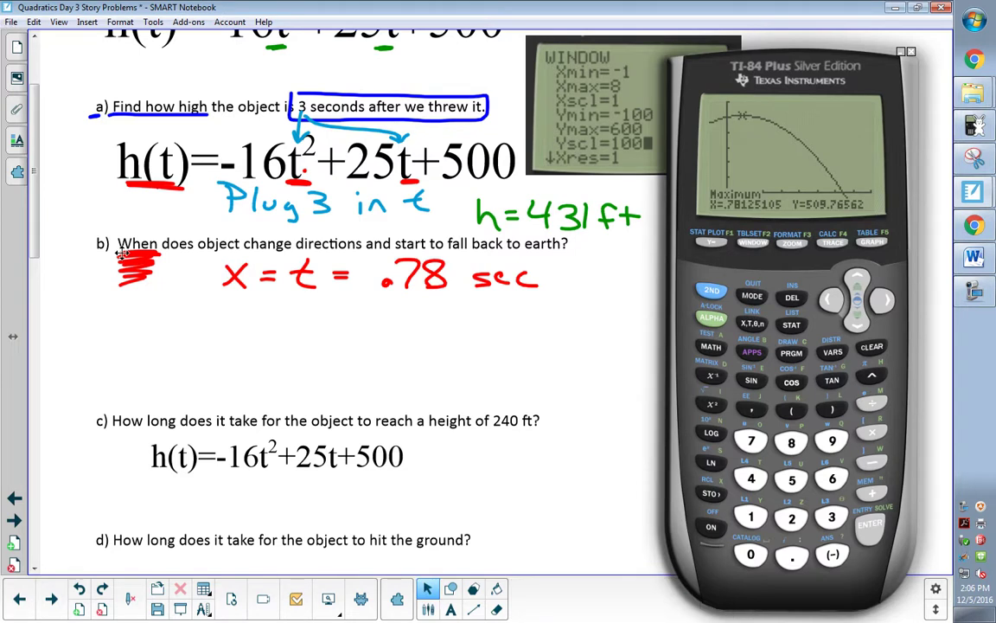
Move the calculator clear of question c and underline "How long does it take" and "height of 240 ft" in red.
{"action": "left_click_drag", "start_coordinate": [678, 314], "coordinate": [659, 509]}
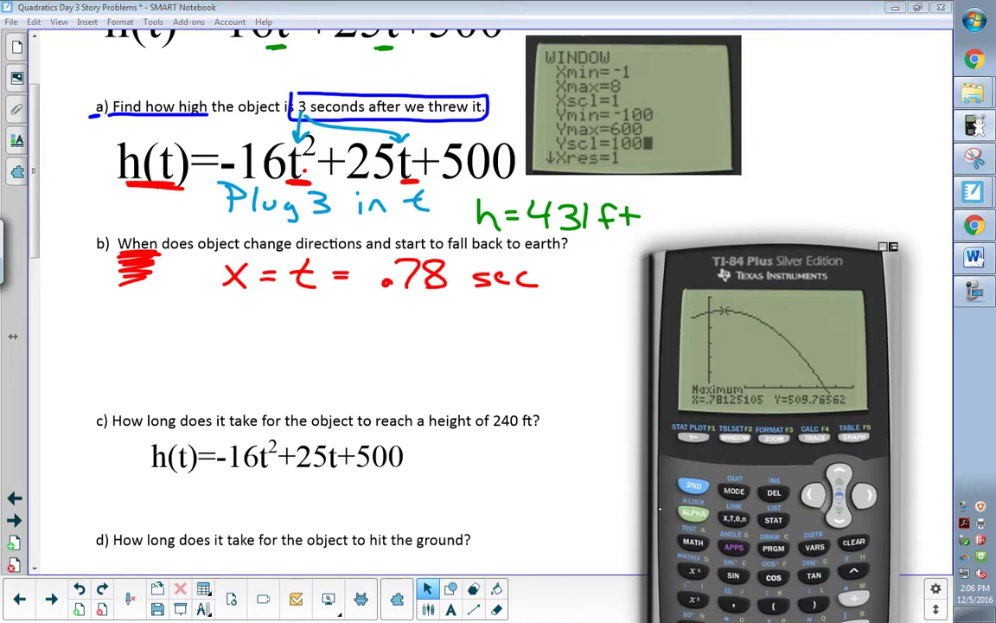
{"action": "scroll", "coordinate": [450, 312], "scroll_direction": "down", "scroll_amount": 5}
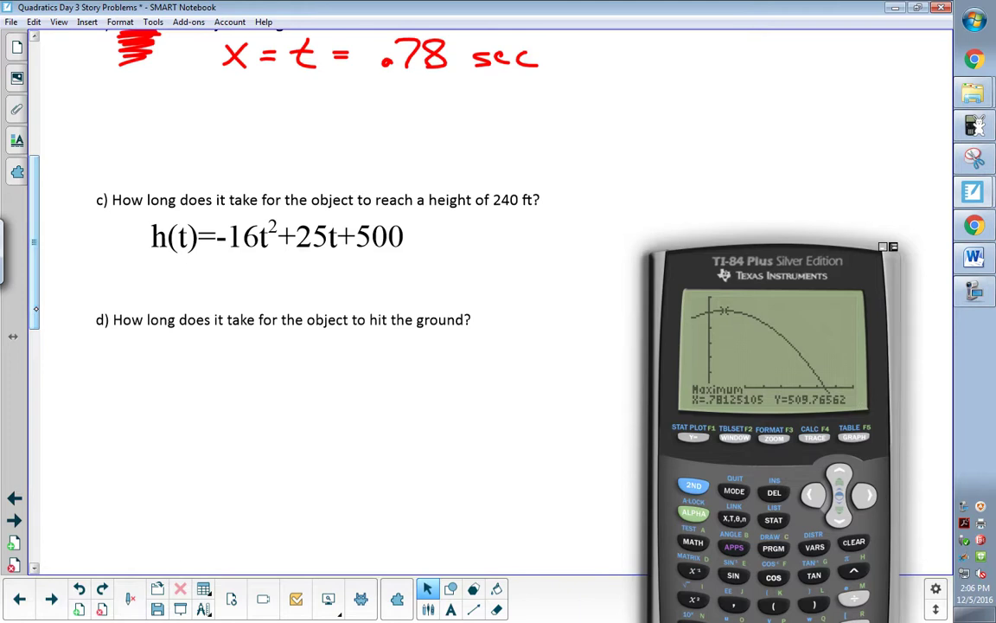
{"action": "left_click_drag", "start_coordinate": [112, 209], "coordinate": [249, 206]}
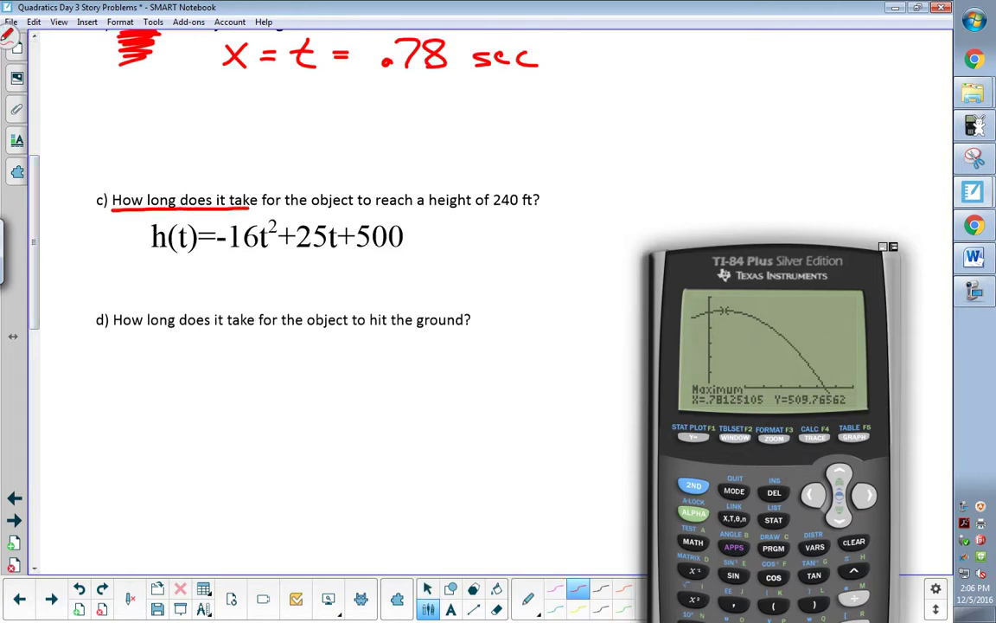
{"action": "left_click_drag", "start_coordinate": [429, 207], "coordinate": [528, 209]}
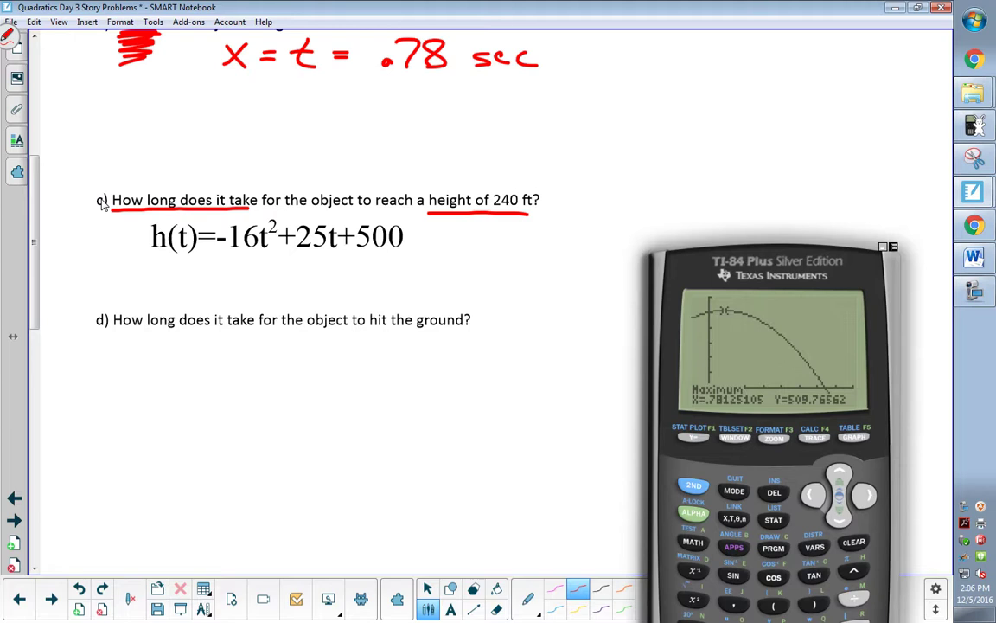
In blue, underline both t's and the quadratic expression in question c, circle h(t), and handwrite "= 240" after the equation.
{"action": "left_click", "coordinate": [556, 608]}
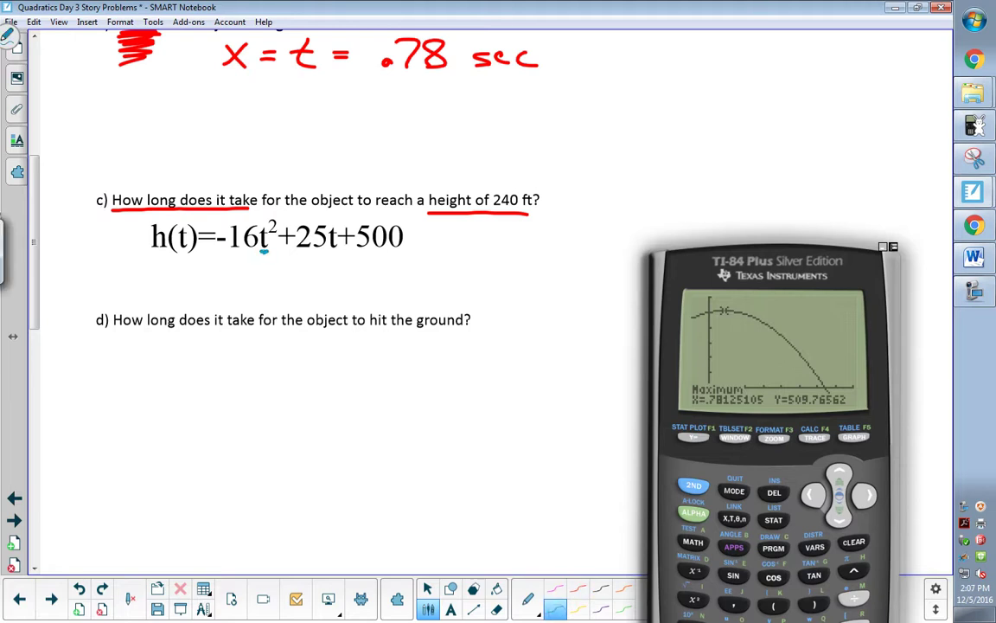
{"action": "left_click_drag", "start_coordinate": [260, 248], "coordinate": [343, 247]}
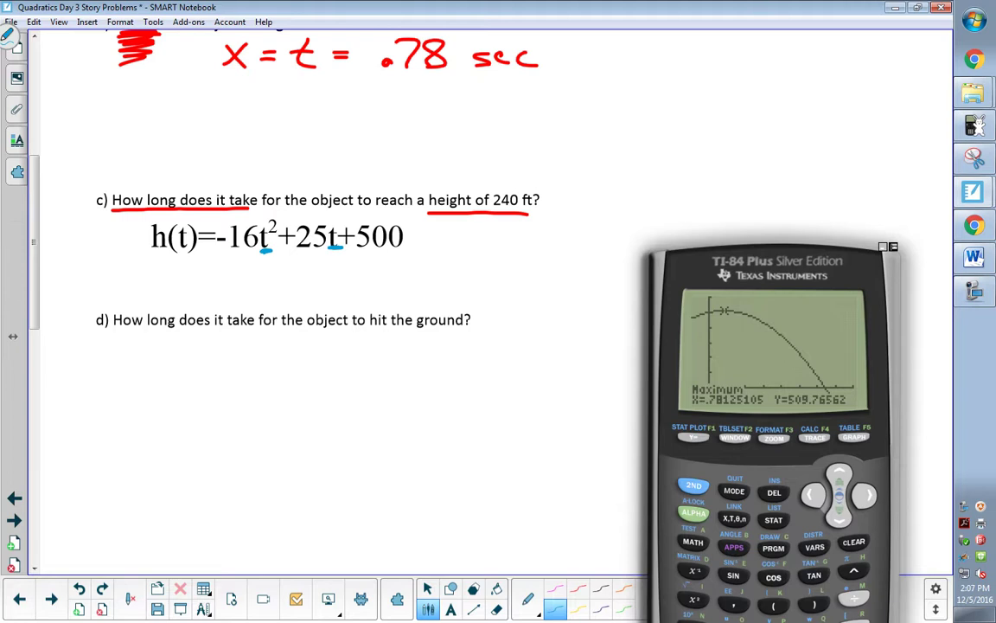
{"action": "left_click_drag", "start_coordinate": [410, 232], "coordinate": [427, 231]}
{"action": "left_click_drag", "start_coordinate": [410, 239], "coordinate": [427, 239]}
{"action": "mouse_move", "coordinate": [186, 221]}
{"action": "left_mouse_down"}
{"action": "mouse_move", "coordinate": [177, 262]}
{"action": "mouse_move", "coordinate": [201, 227]}
{"action": "left_mouse_up"}
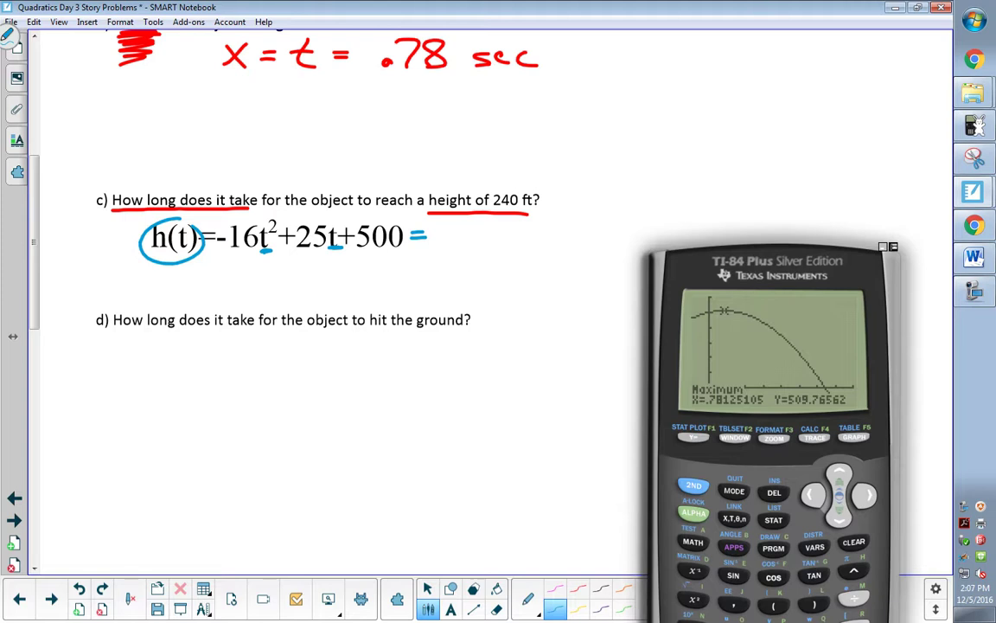
{"action": "left_click_drag", "start_coordinate": [227, 249], "coordinate": [403, 246]}
{"action": "mouse_move", "coordinate": [443, 229]}
{"action": "left_mouse_down"}
{"action": "mouse_move", "coordinate": [453, 223]}
{"action": "mouse_move", "coordinate": [471, 246]}
{"action": "mouse_move", "coordinate": [475, 232]}
{"action": "mouse_move", "coordinate": [507, 240]}
{"action": "left_mouse_up"}
{"action": "mouse_move", "coordinate": [500, 222]}
{"action": "left_mouse_down"}
{"action": "mouse_move", "coordinate": [498, 249]}
{"action": "mouse_move", "coordinate": [527, 222]}
{"action": "left_mouse_up"}
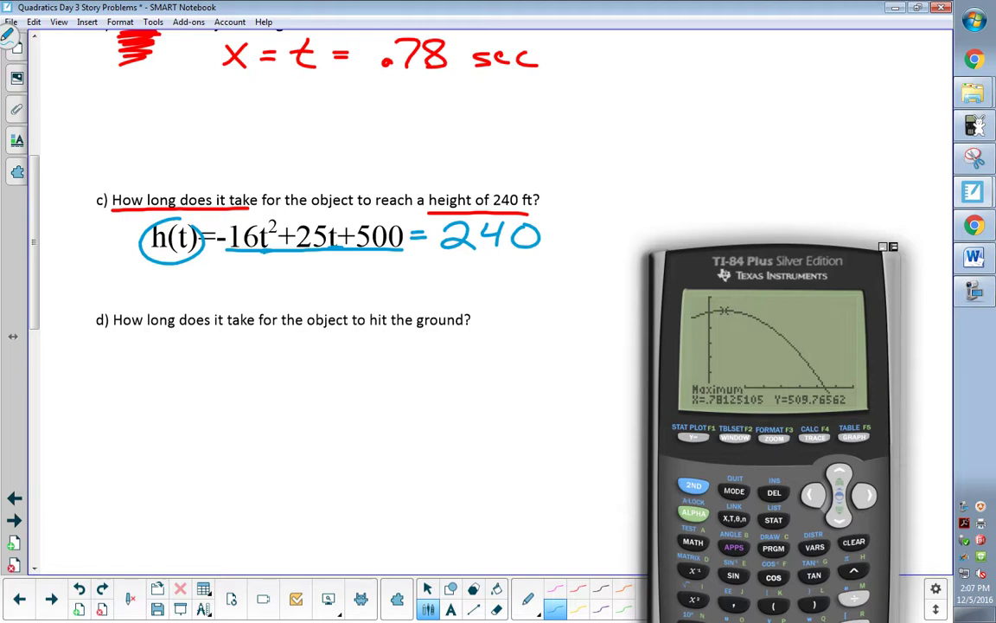
Enter Y2=240 alongside the quadratic in the calculator's equation list and graph both functions.
{"action": "left_click", "coordinate": [427, 588]}
{"action": "left_click_drag", "start_coordinate": [660, 397], "coordinate": [682, 272]}
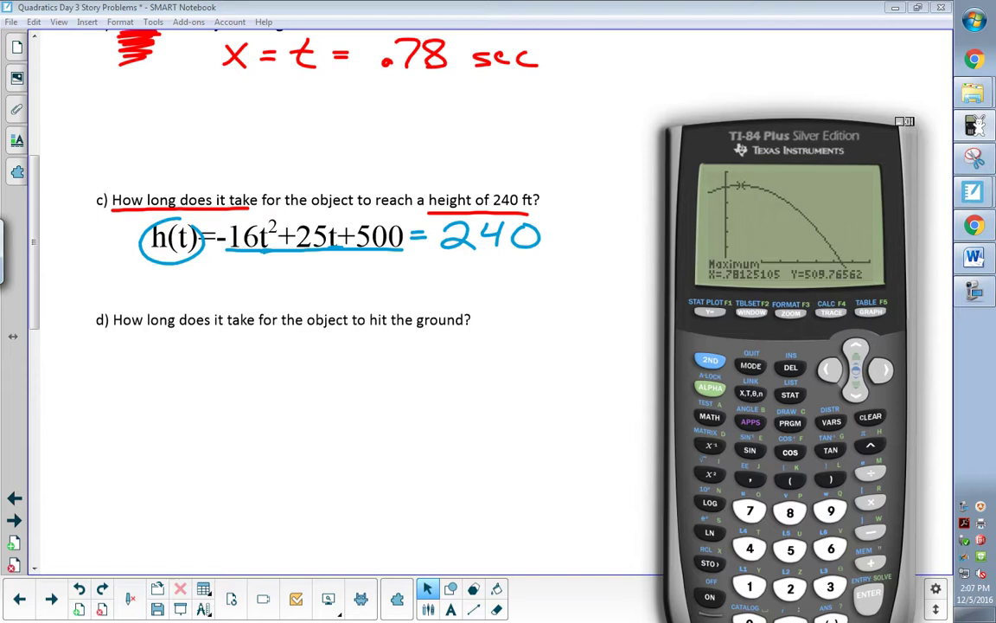
{"action": "left_click", "coordinate": [713, 311]}
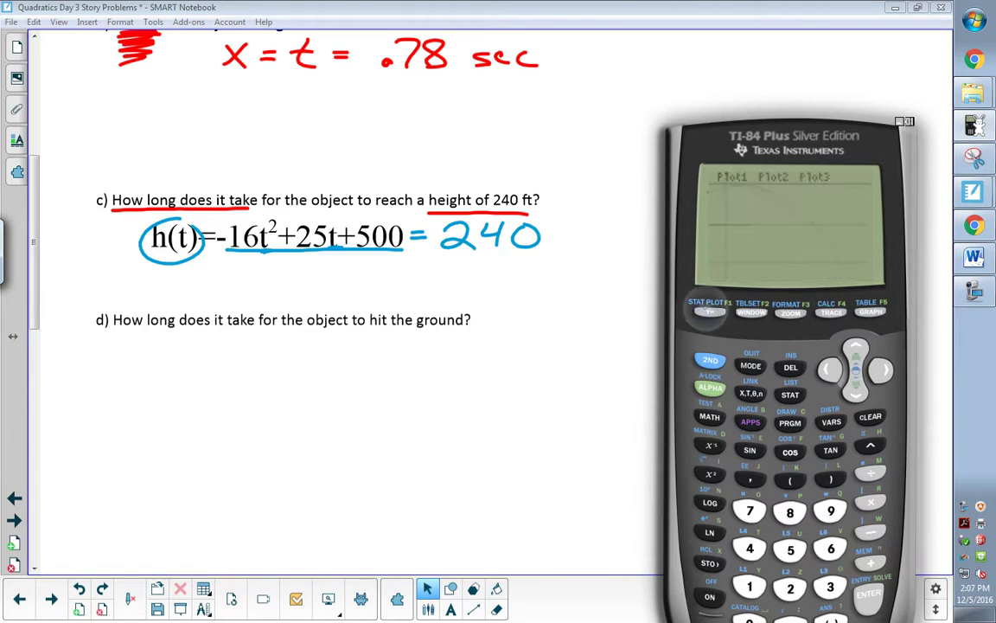
{"action": "left_click_drag", "start_coordinate": [671, 352], "coordinate": [662, 262]}
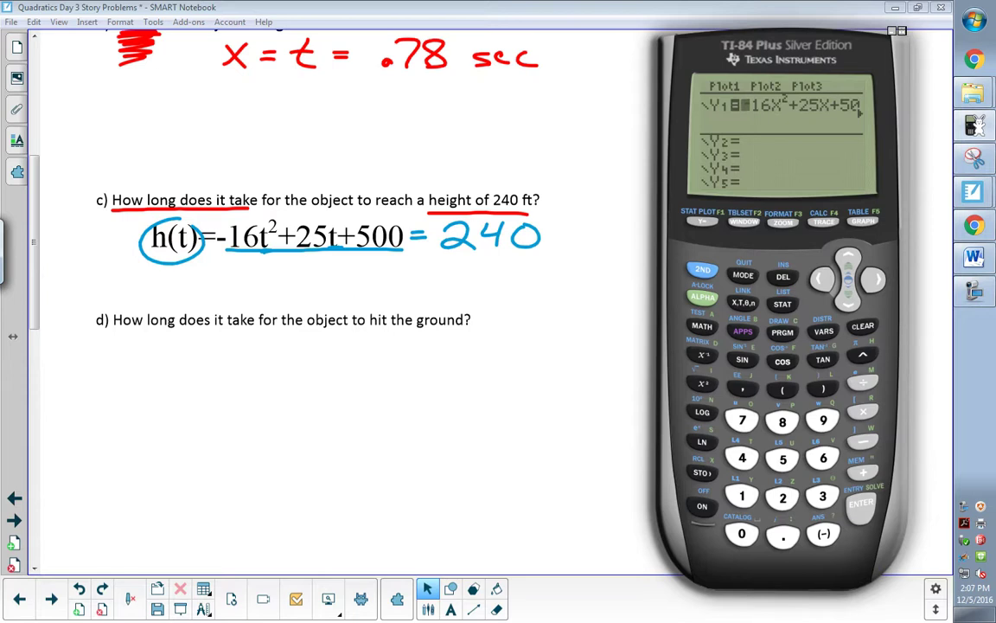
{"action": "left_click", "coordinate": [849, 296]}
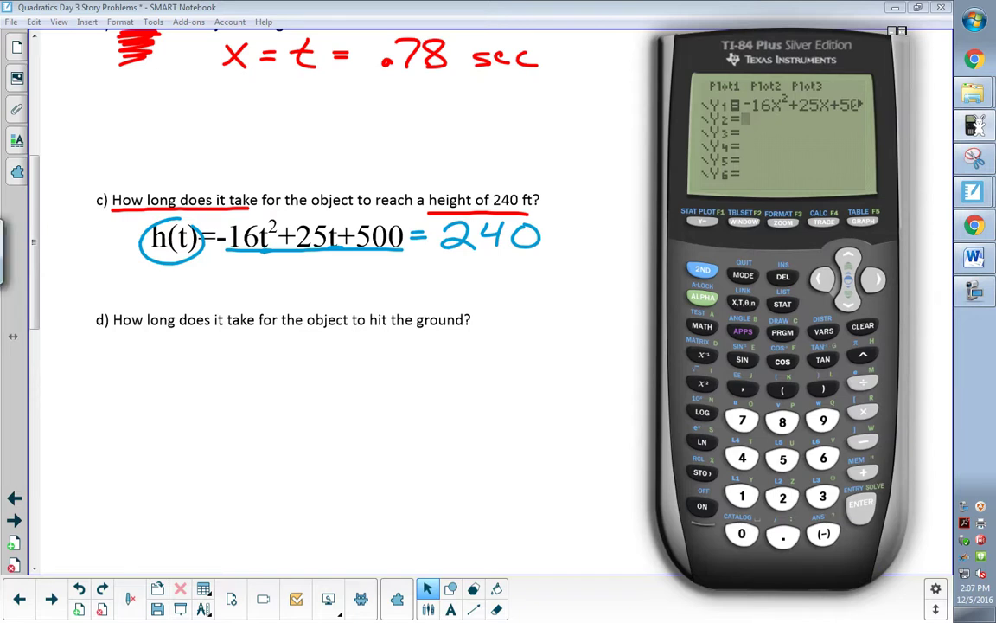
{"action": "left_click", "coordinate": [783, 497]}
{"action": "left_click", "coordinate": [742, 458]}
{"action": "left_click", "coordinate": [742, 530]}
{"action": "left_click", "coordinate": [864, 221]}
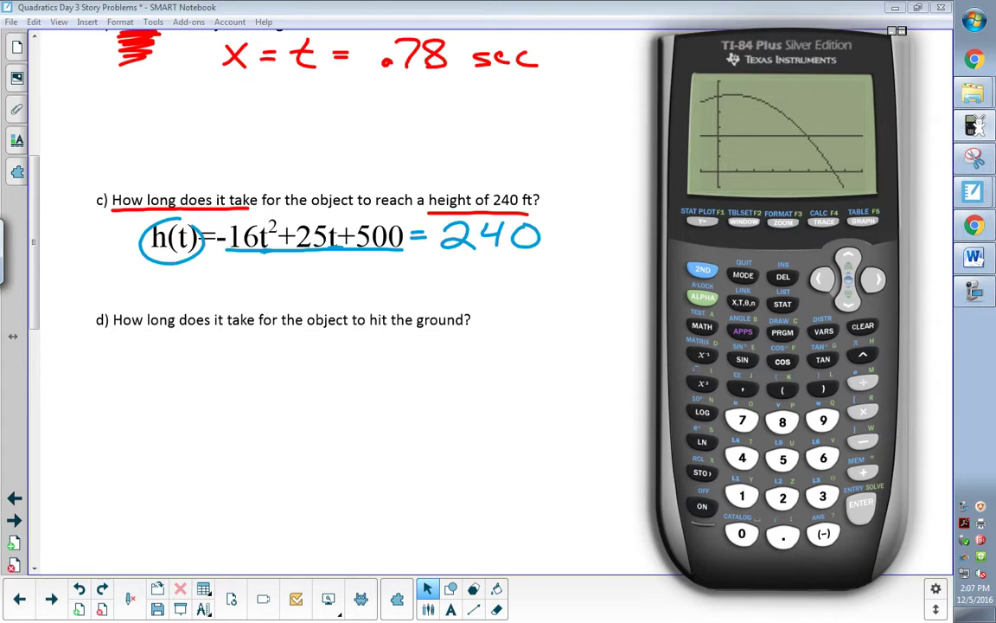
Start the calculator's intersect calculation on the graphs of Y1 and Y2.
{"action": "left_click_drag", "start_coordinate": [733, 137], "coordinate": [755, 135]}
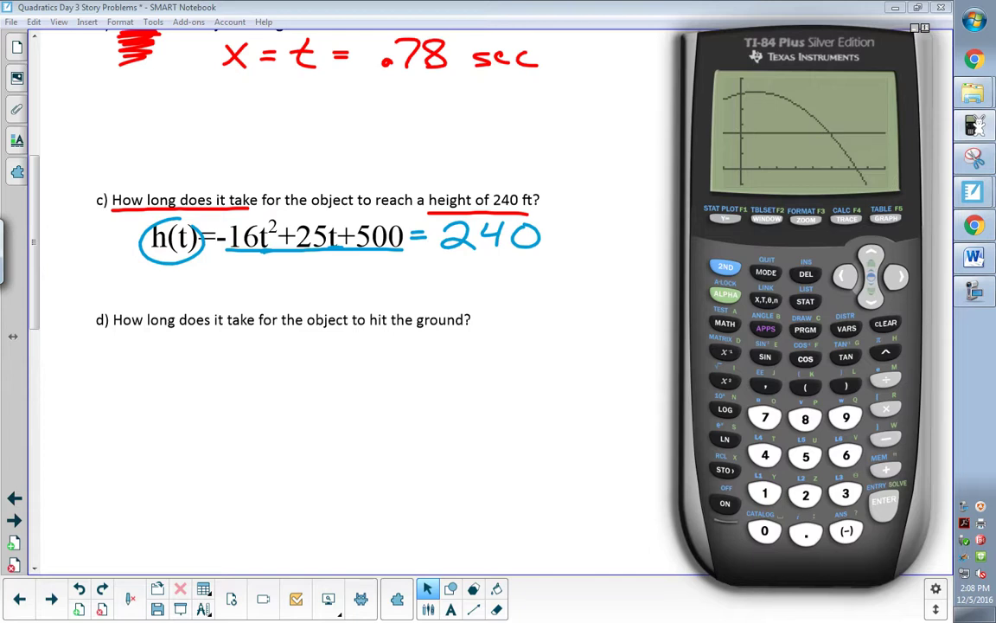
{"action": "left_click", "coordinate": [725, 267]}
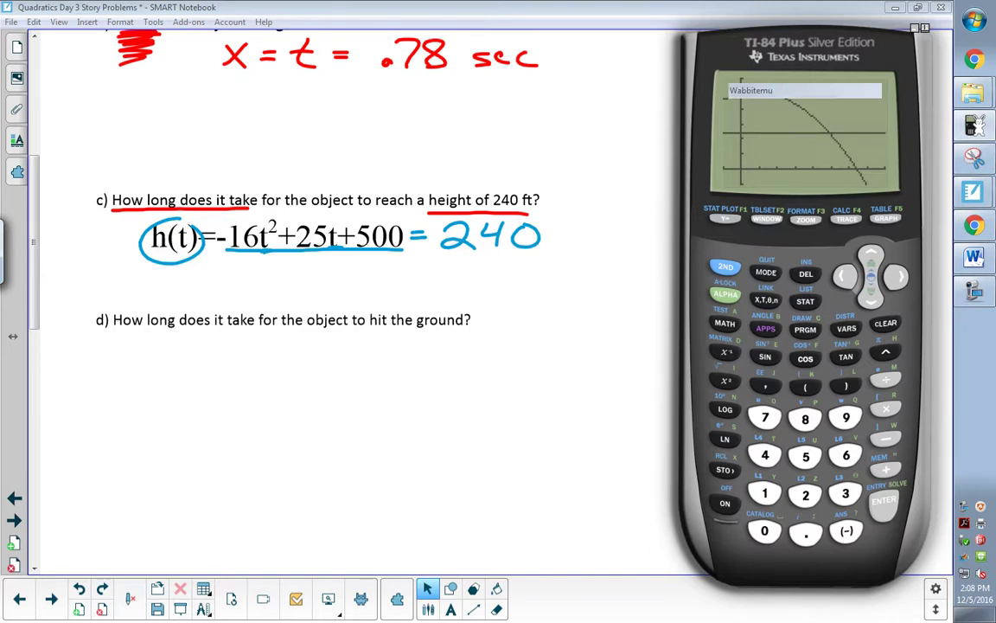
{"action": "left_click", "coordinate": [846, 218]}
{"action": "left_click_drag", "start_coordinate": [679, 312], "coordinate": [637, 310]}
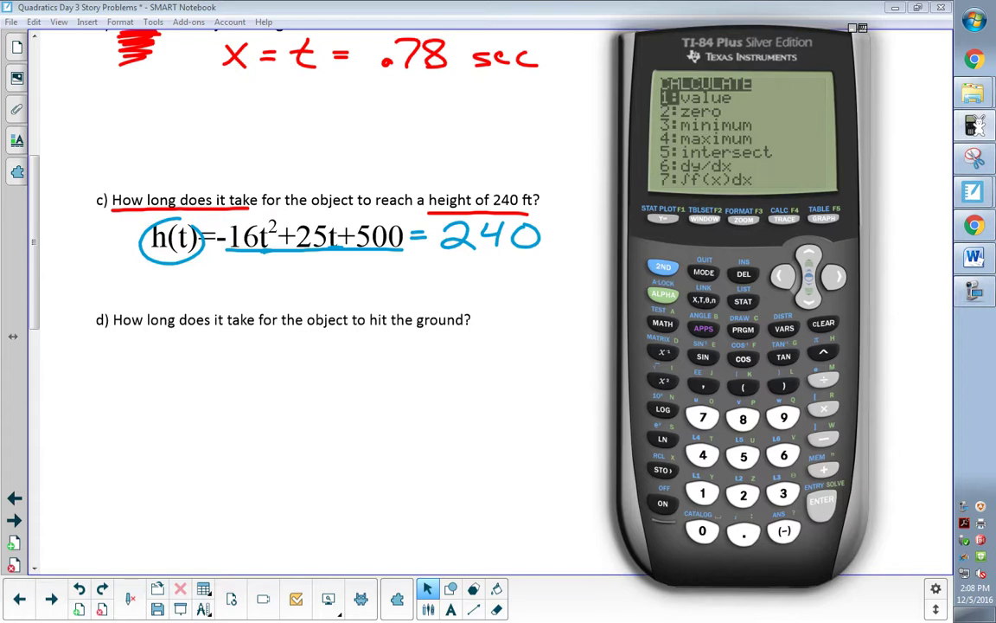
{"action": "left_click", "coordinate": [809, 298]}
{"action": "left_click", "coordinate": [810, 297]}
{"action": "left_click", "coordinate": [810, 297]}
{"action": "left_click", "coordinate": [810, 297]}
{"action": "left_click", "coordinate": [810, 298]}
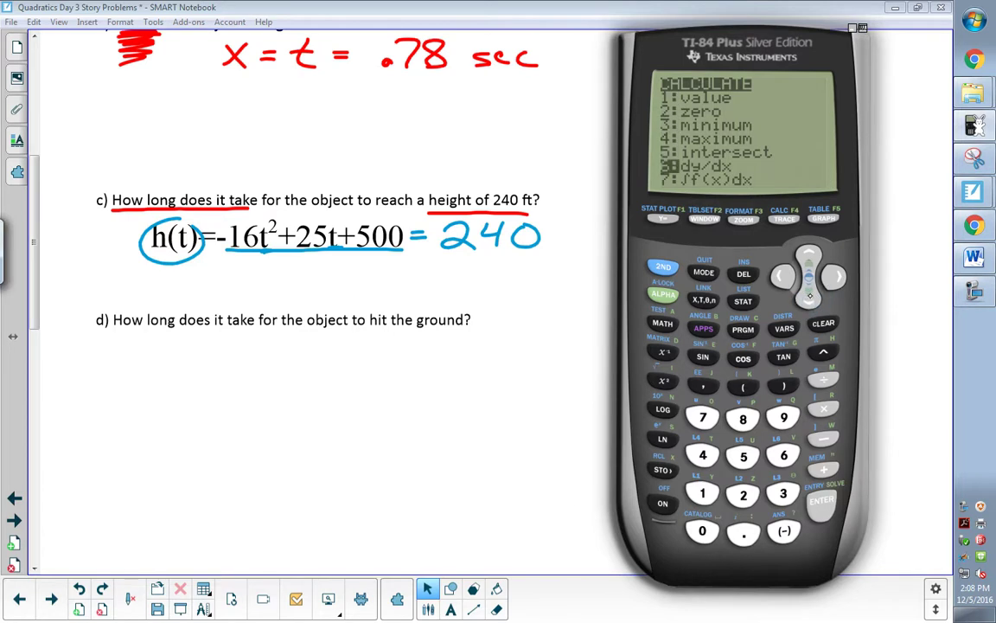
{"action": "left_click", "coordinate": [804, 254]}
{"action": "key", "text": "5"}
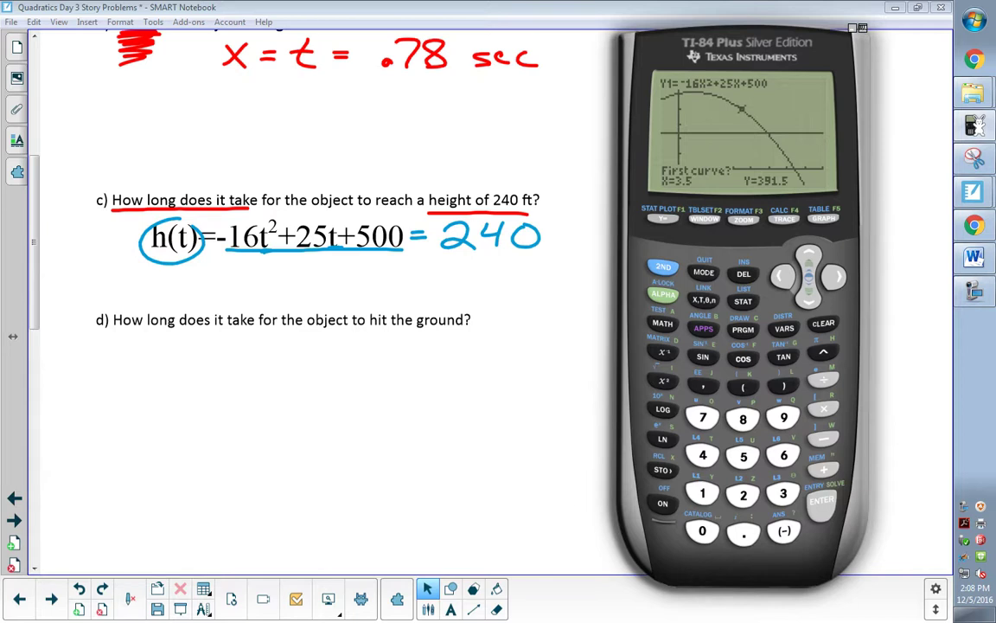
Choose the parabola Y1 as the first curve with the cursor near the crossing, at about X=4.94.
{"action": "left_click", "coordinate": [832, 277]}
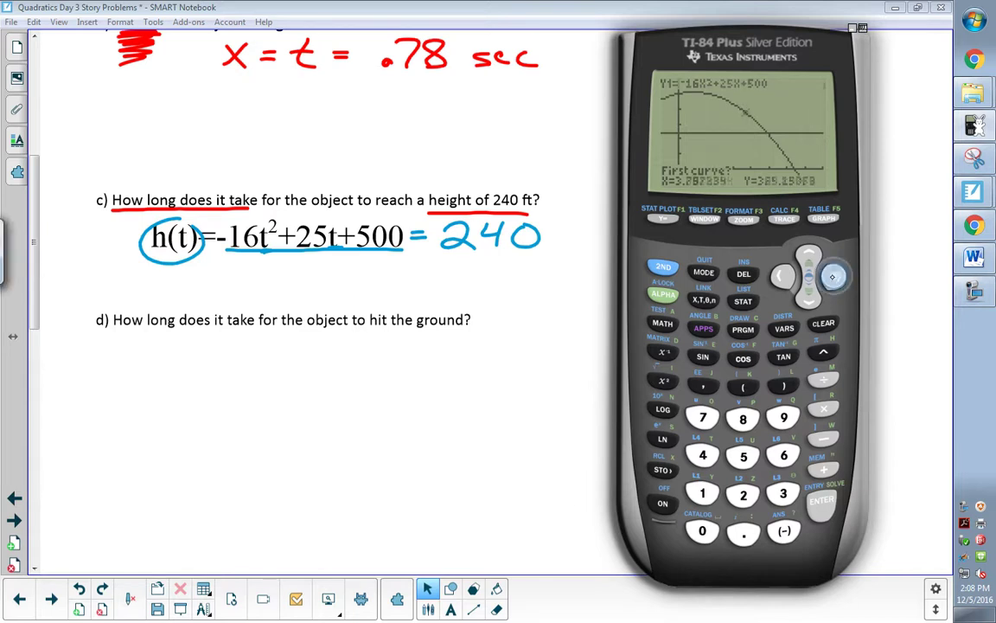
{"action": "left_click", "coordinate": [832, 277]}
{"action": "left_click", "coordinate": [833, 277]}
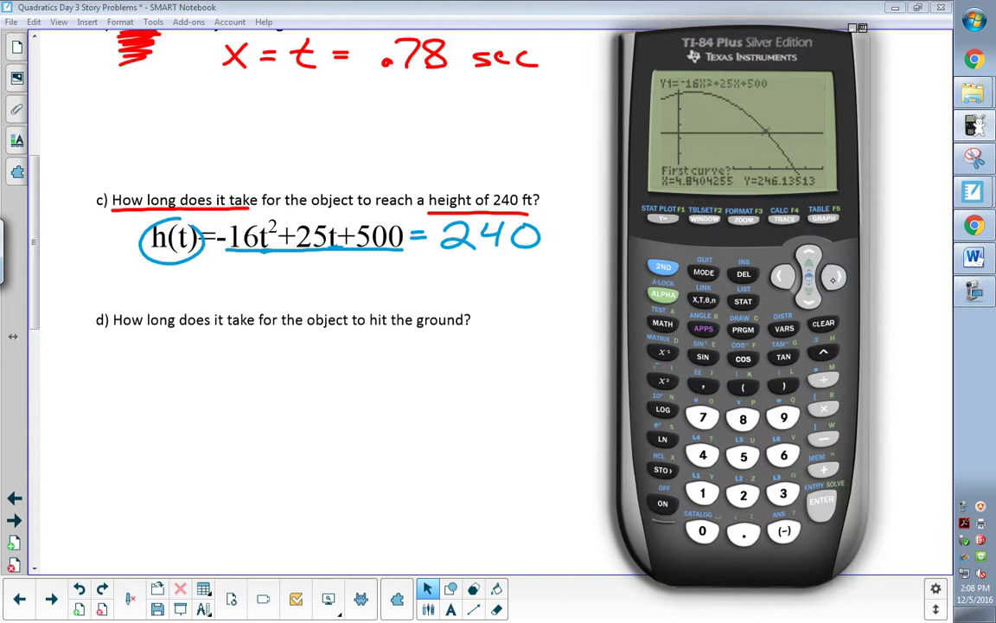
{"action": "left_click", "coordinate": [833, 275]}
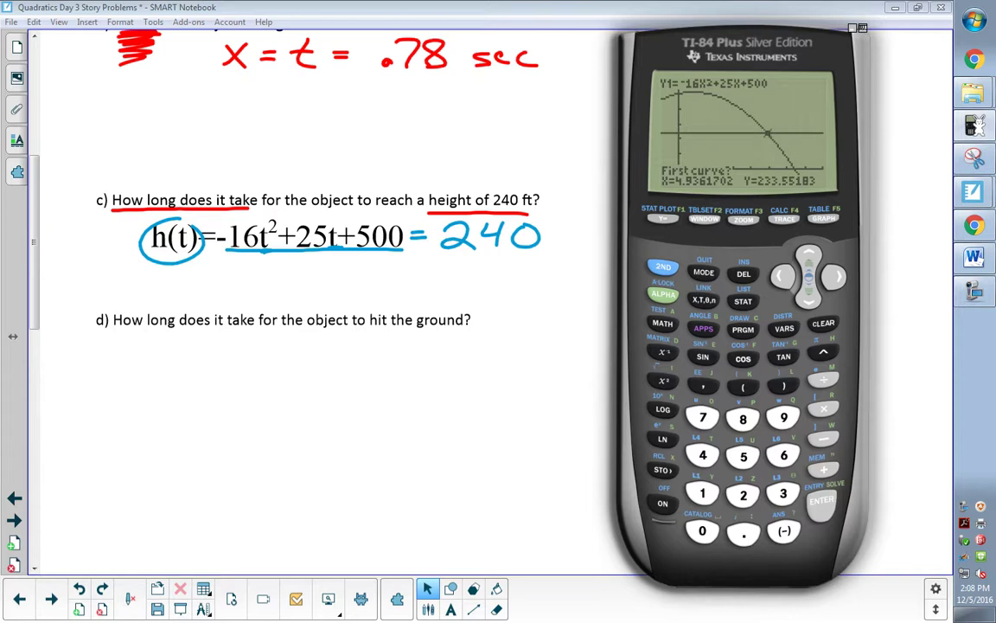
{"action": "left_click", "coordinate": [823, 501]}
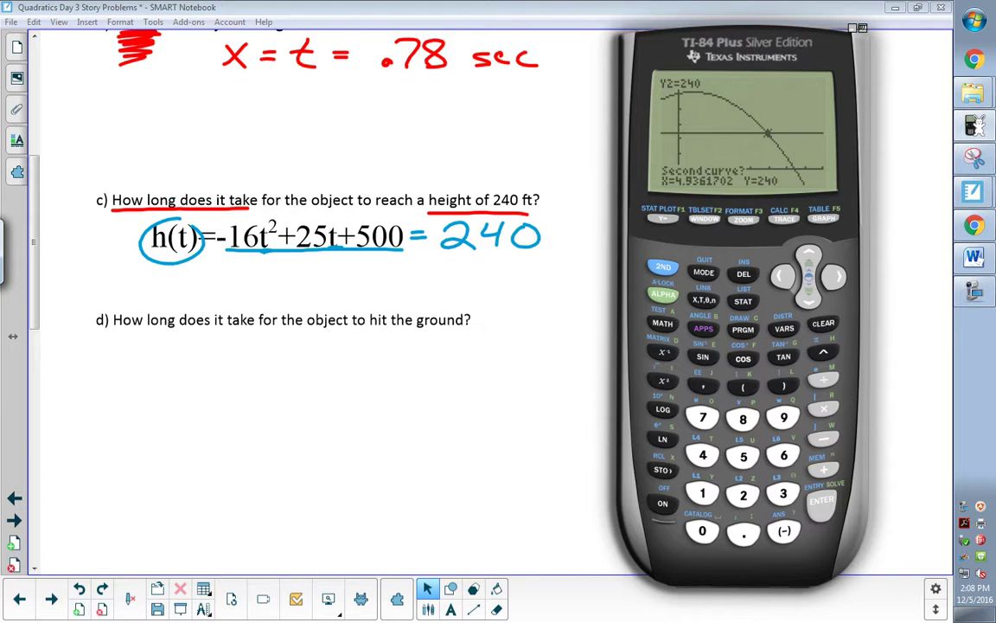
Choose the line Y2=240 as the second curve with the cursor at about X=4.94, and accept the guess to calculate the intersection.
{"action": "left_click_drag", "start_coordinate": [772, 278], "coordinate": [797, 273]}
{"action": "left_click", "coordinate": [808, 285]}
{"action": "left_click", "coordinate": [837, 276]}
{"action": "left_click", "coordinate": [836, 276]}
{"action": "left_click", "coordinate": [837, 276]}
{"action": "left_click", "coordinate": [837, 276]}
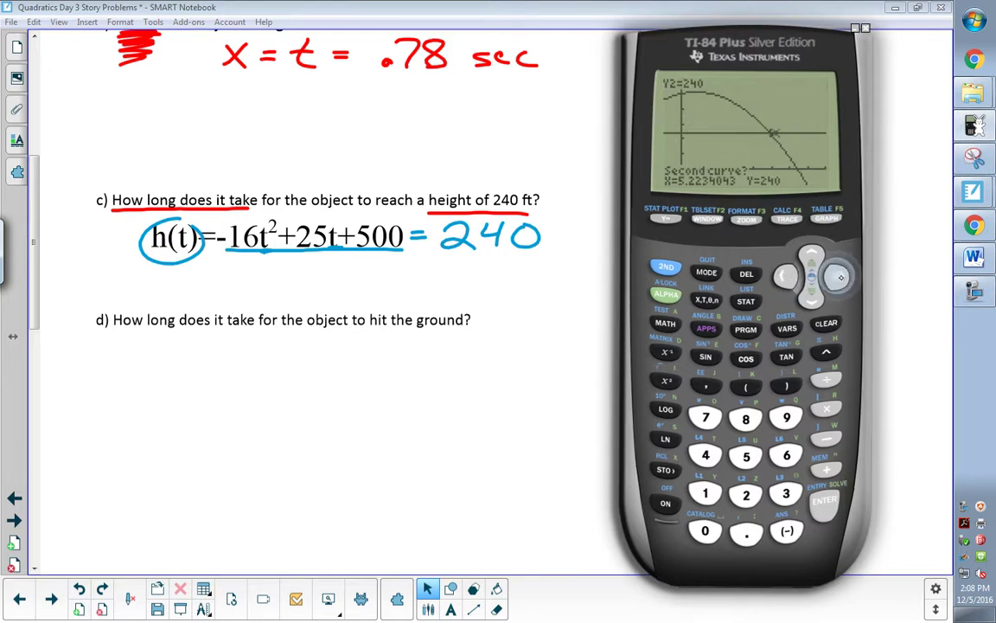
{"action": "left_click", "coordinate": [837, 276]}
{"action": "left_click", "coordinate": [836, 276]}
{"action": "left_click", "coordinate": [836, 275]}
{"action": "left_click", "coordinate": [836, 276]}
{"action": "left_click", "coordinate": [781, 275]}
{"action": "left_click", "coordinate": [781, 275]}
{"action": "left_click", "coordinate": [781, 275]}
{"action": "left_click", "coordinate": [781, 275]}
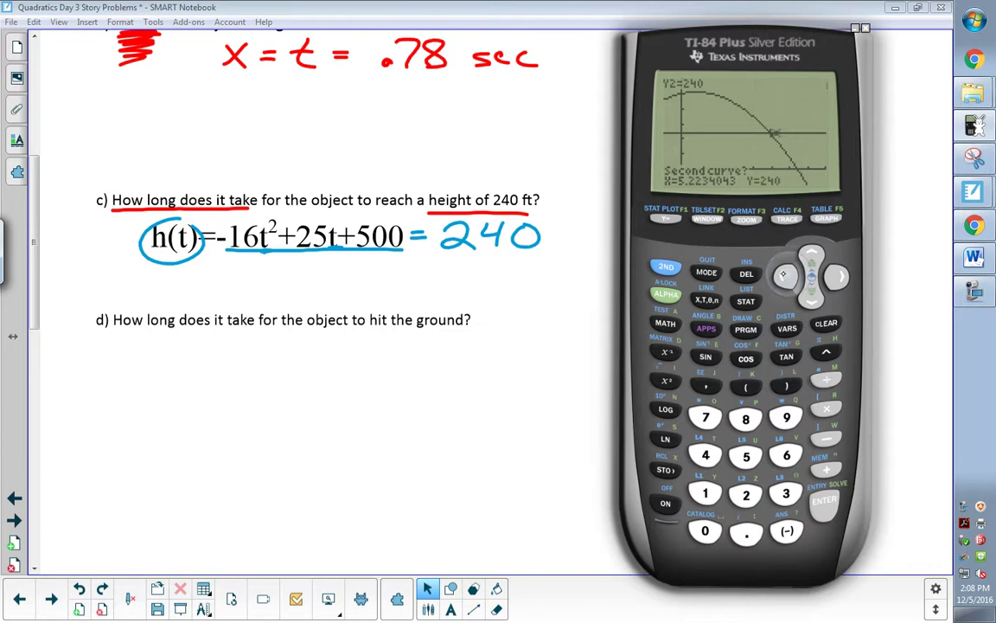
{"action": "left_click", "coordinate": [782, 275]}
{"action": "left_click", "coordinate": [782, 275]}
{"action": "left_click", "coordinate": [781, 275]}
{"action": "left_click", "coordinate": [781, 275]}
{"action": "left_click", "coordinate": [833, 277]}
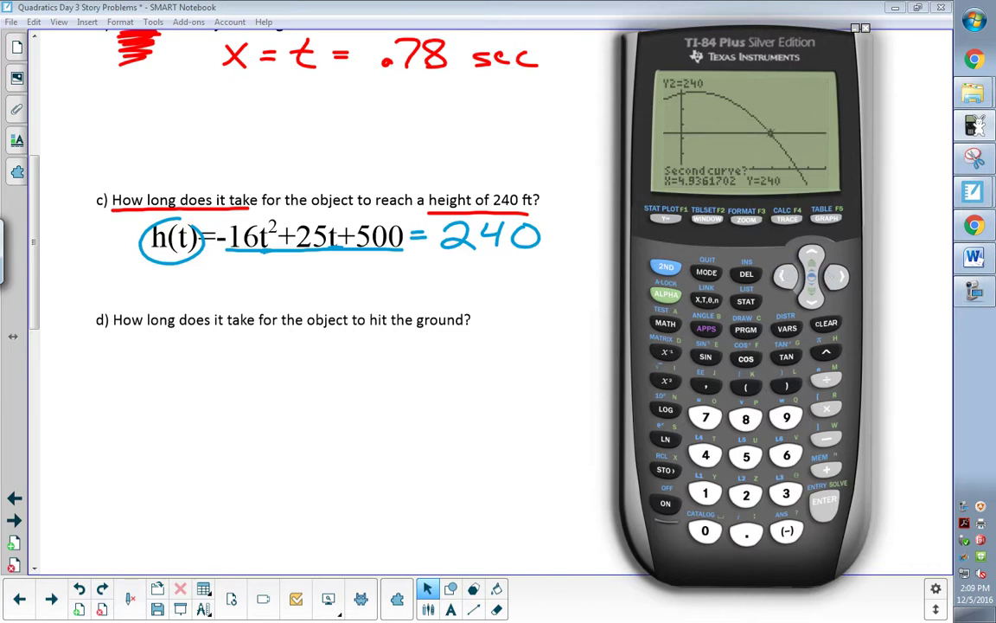
{"action": "left_click", "coordinate": [815, 499]}
{"action": "left_click", "coordinate": [824, 502]}
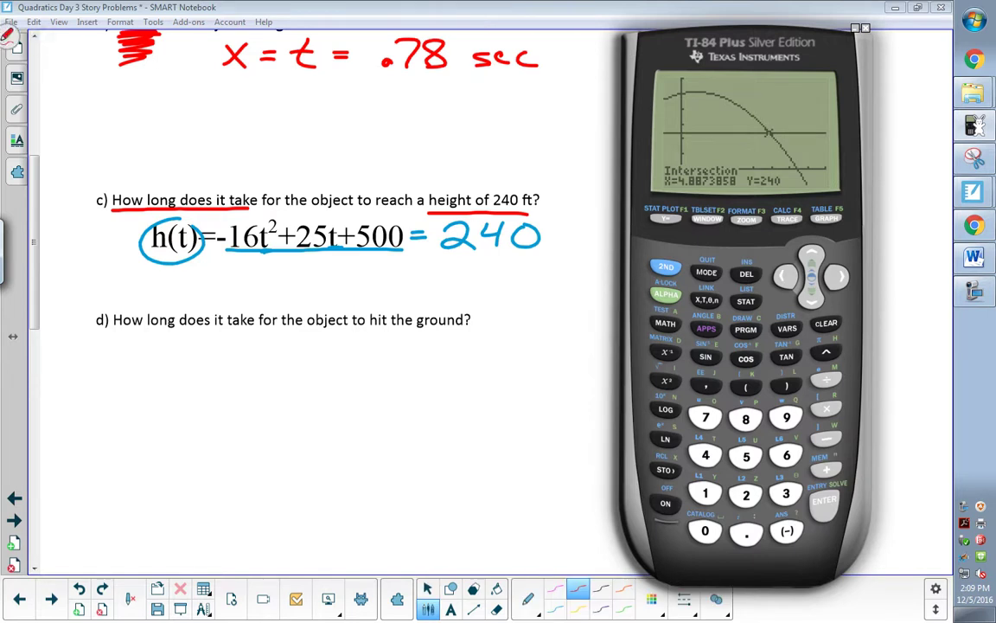
Add a second red underline beneath "How long does it take" in question c.
{"action": "left_click_drag", "start_coordinate": [108, 214], "coordinate": [257, 213]}
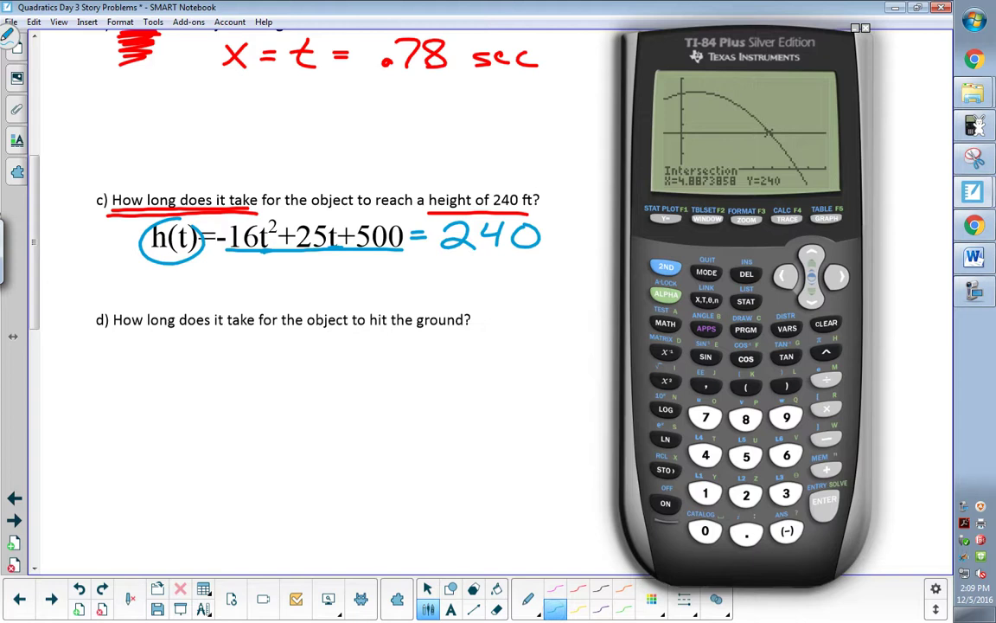
Write the answer "4.89 sec" in light blue beneath the equation of question c and circle it.
{"action": "left_click_drag", "start_coordinate": [271, 270], "coordinate": [287, 285]}
{"action": "mouse_move", "coordinate": [290, 271]}
{"action": "left_mouse_down"}
{"action": "mouse_move", "coordinate": [288, 299]}
{"action": "mouse_move", "coordinate": [313, 296]}
{"action": "left_mouse_up"}
{"action": "left_click", "coordinate": [303, 295]}
{"action": "mouse_move", "coordinate": [344, 275]}
{"action": "left_mouse_down"}
{"action": "mouse_move", "coordinate": [334, 297]}
{"action": "mouse_move", "coordinate": [374, 296]}
{"action": "left_mouse_up"}
{"action": "left_click_drag", "start_coordinate": [394, 292], "coordinate": [422, 296]}
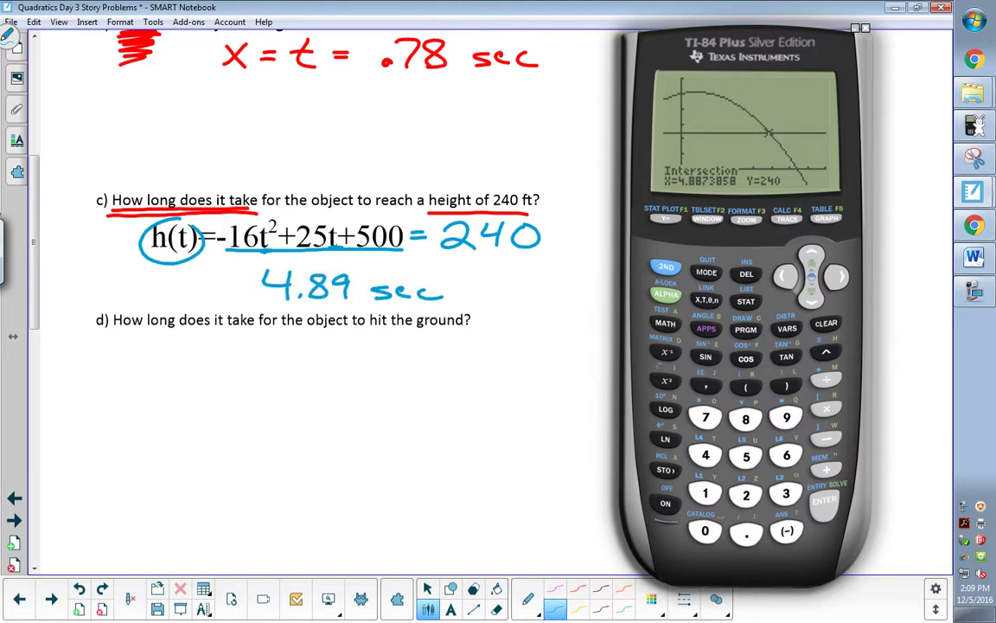
{"action": "mouse_move", "coordinate": [221, 286]}
{"action": "left_mouse_down"}
{"action": "mouse_move", "coordinate": [451, 275]}
{"action": "mouse_move", "coordinate": [225, 296]}
{"action": "left_mouse_up"}
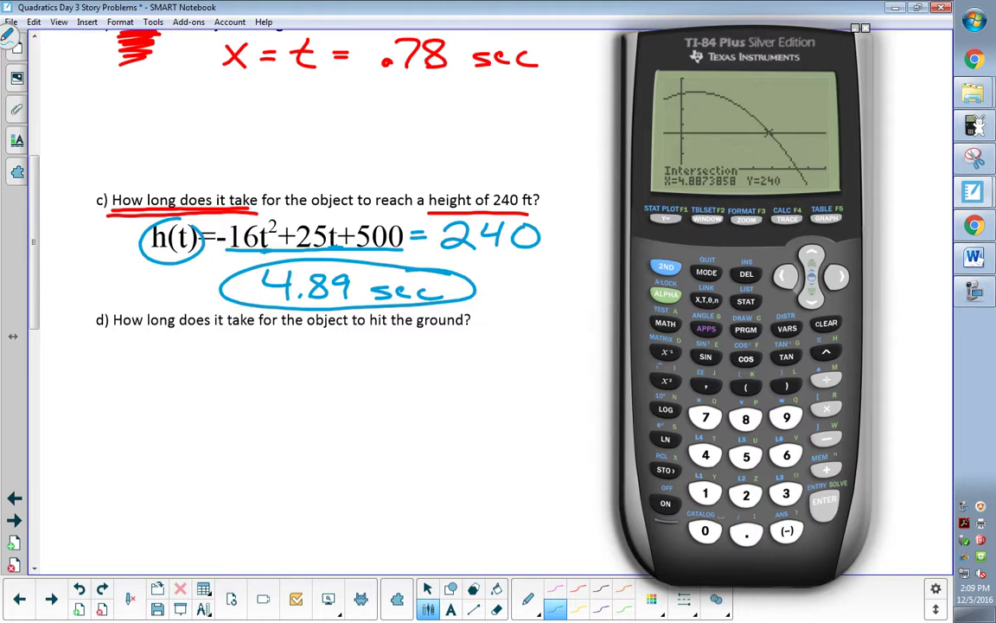
{"action": "key", "text": "Escape"}
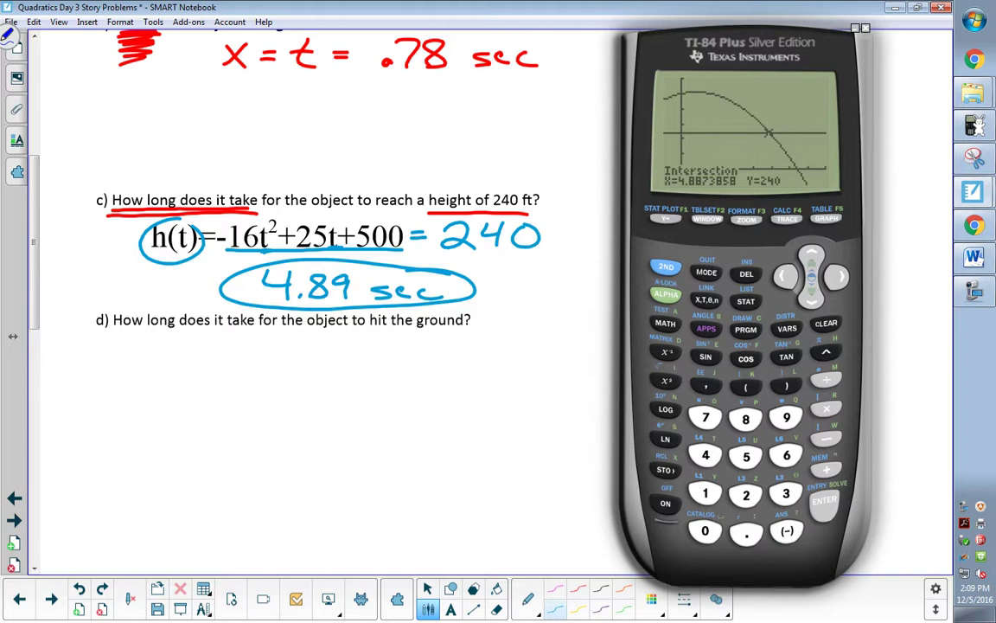
Underline "How long does it take" in question d in blue and place a copy of the equation h(t)=-16t²+25t+500 beneath the question.
{"action": "left_click_drag", "start_coordinate": [107, 329], "coordinate": [259, 330]}
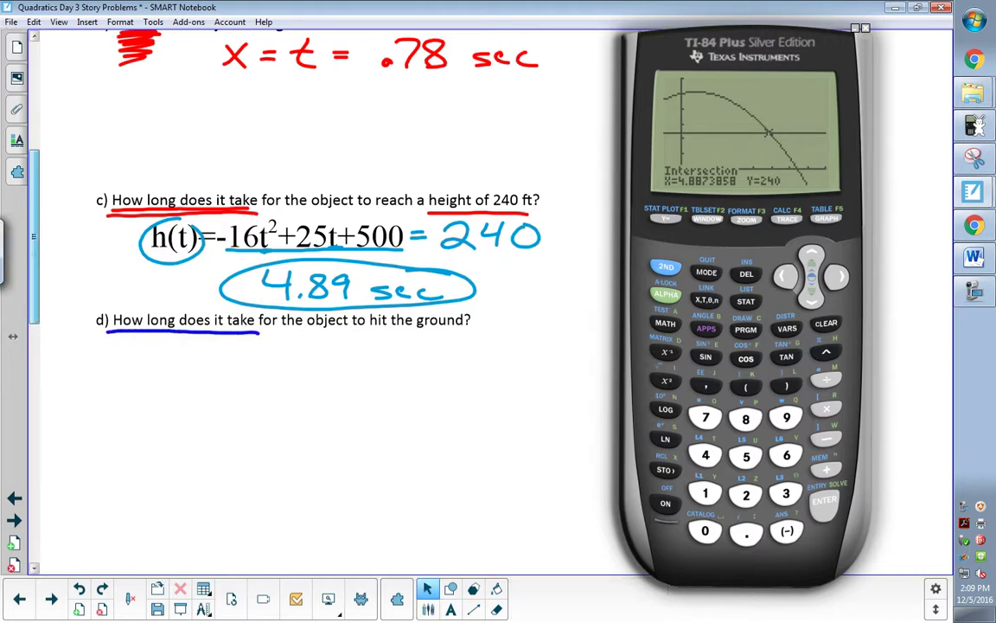
{"action": "scroll", "coordinate": [294, 303], "scroll_direction": "up", "scroll_amount": 5}
{"action": "left_click_drag", "start_coordinate": [302, 45], "coordinate": [257, 523]}
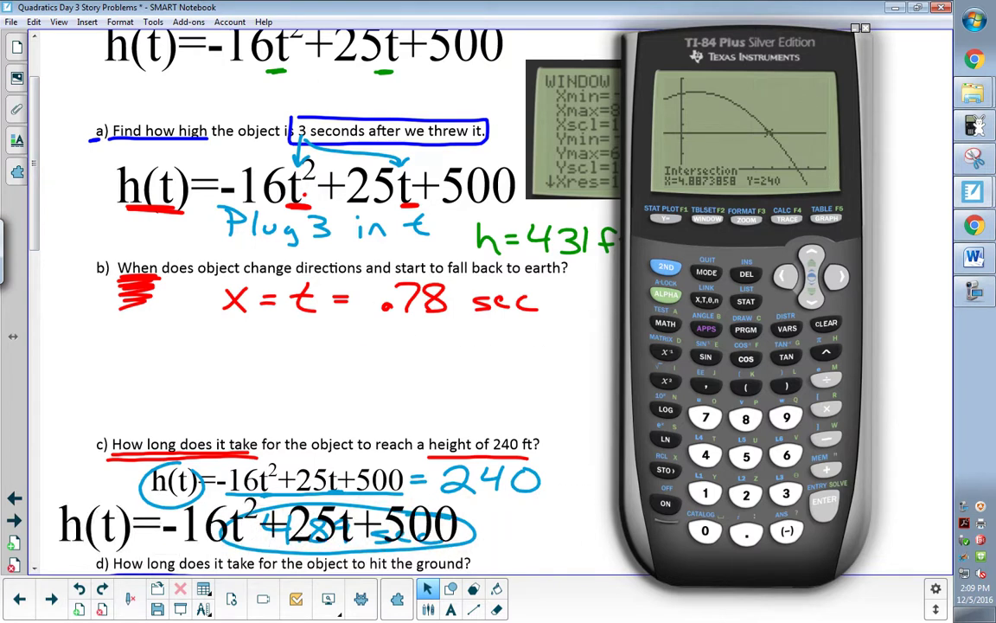
{"action": "left_click_drag", "start_coordinate": [34, 164], "coordinate": [33, 289]}
{"action": "mouse_move", "coordinate": [258, 130]}
{"action": "left_mouse_down"}
{"action": "mouse_move", "coordinate": [298, 233]}
{"action": "mouse_move", "coordinate": [285, 260]}
{"action": "left_mouse_up"}
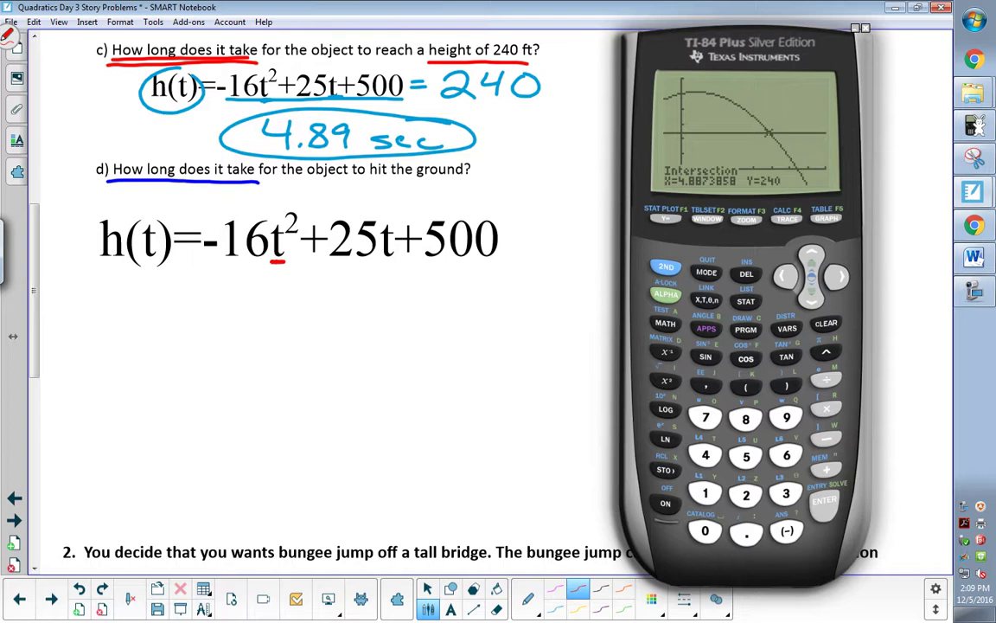
Underline the t variables and h(t) in question d's equation in red, and write "= 0" after it.
{"action": "left_click_drag", "start_coordinate": [381, 262], "coordinate": [398, 262]}
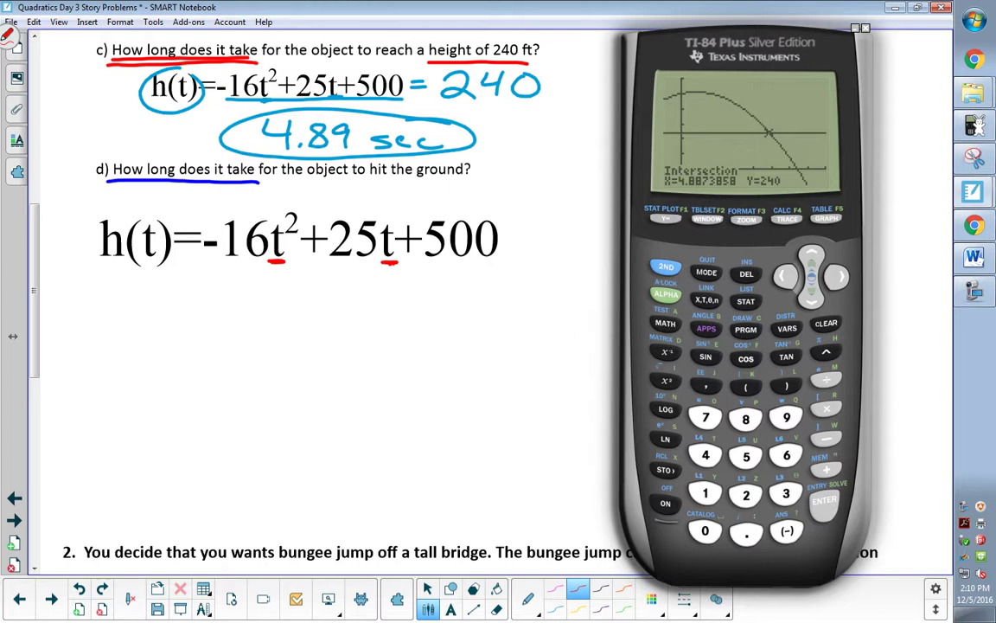
{"action": "left_click_drag", "start_coordinate": [98, 264], "coordinate": [179, 266]}
{"action": "left_click_drag", "start_coordinate": [510, 243], "coordinate": [526, 243]}
{"action": "left_click_drag", "start_coordinate": [507, 232], "coordinate": [527, 232]}
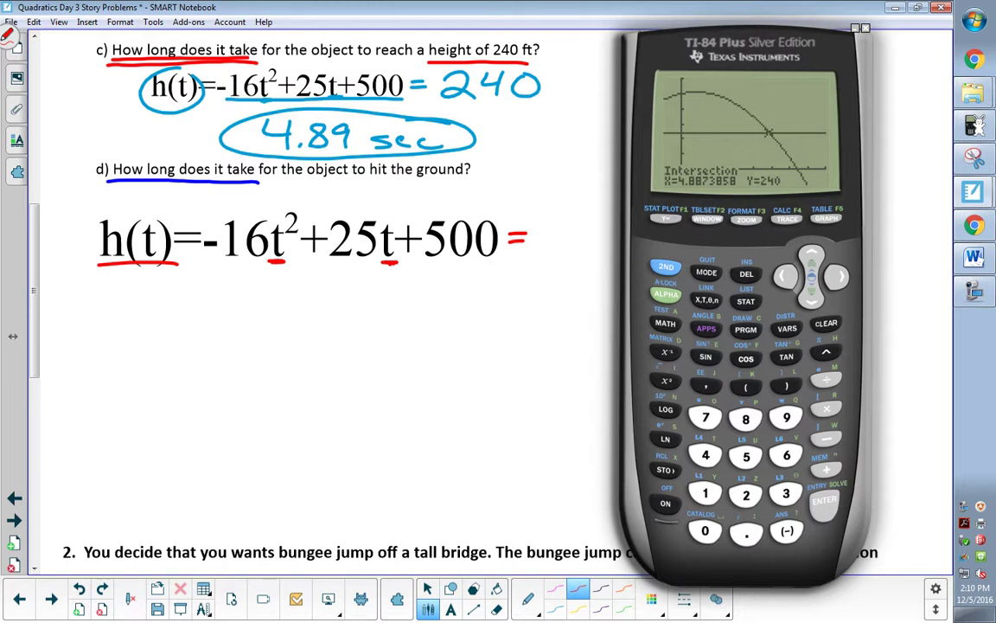
{"action": "mouse_move", "coordinate": [560, 219]}
{"action": "left_mouse_down"}
{"action": "mouse_move", "coordinate": [541, 226]}
{"action": "mouse_move", "coordinate": [554, 258]}
{"action": "mouse_move", "coordinate": [567, 220]}
{"action": "left_mouse_up"}
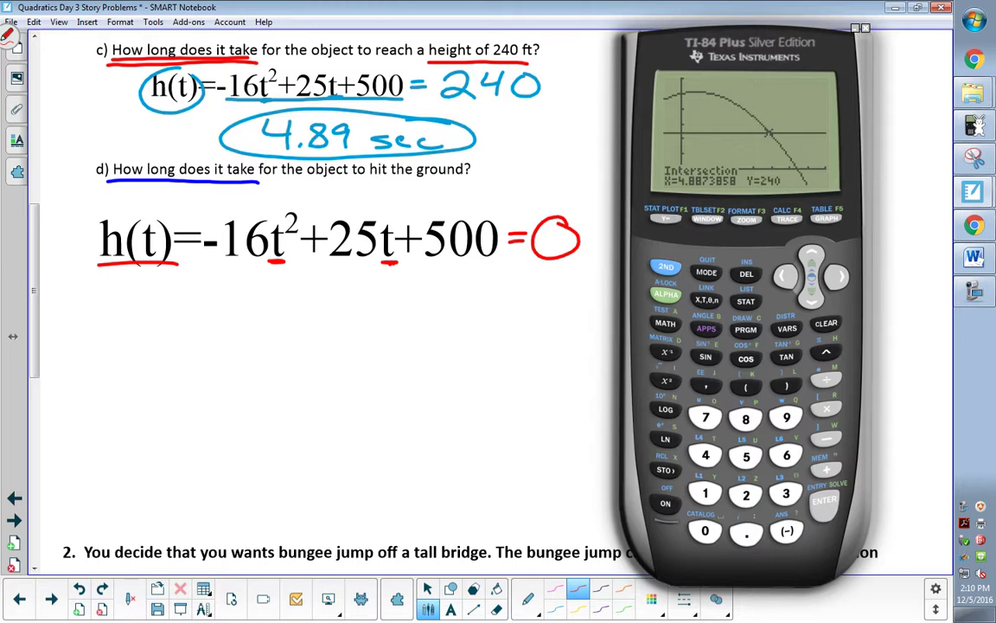
{"action": "key", "text": "Escape"}
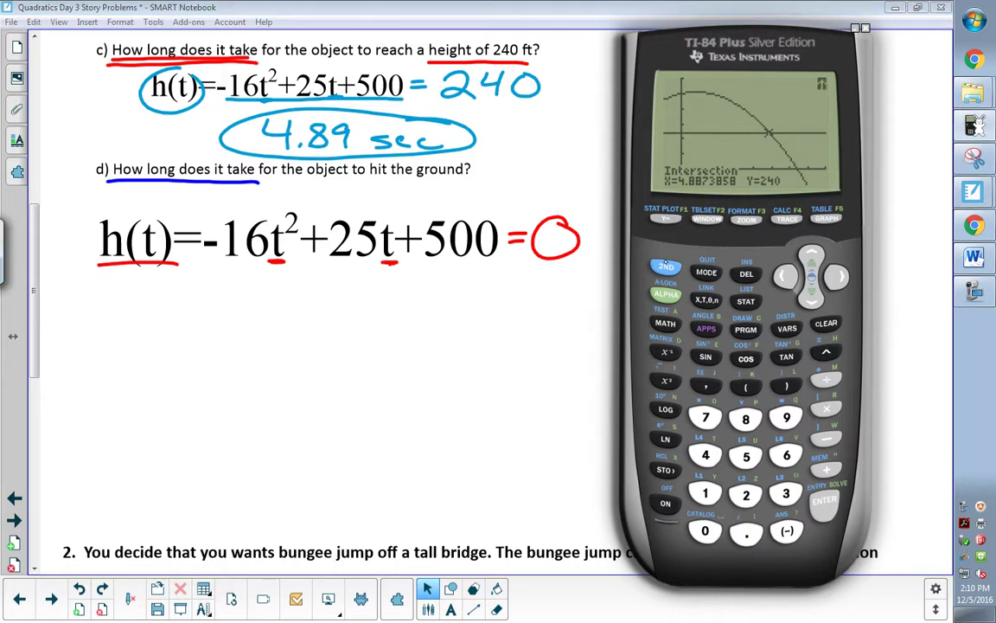
Start the calculator's zero calculation on the parabola Y1 and set the left bound at about X=5.03.
{"action": "left_click", "coordinate": [788, 219]}
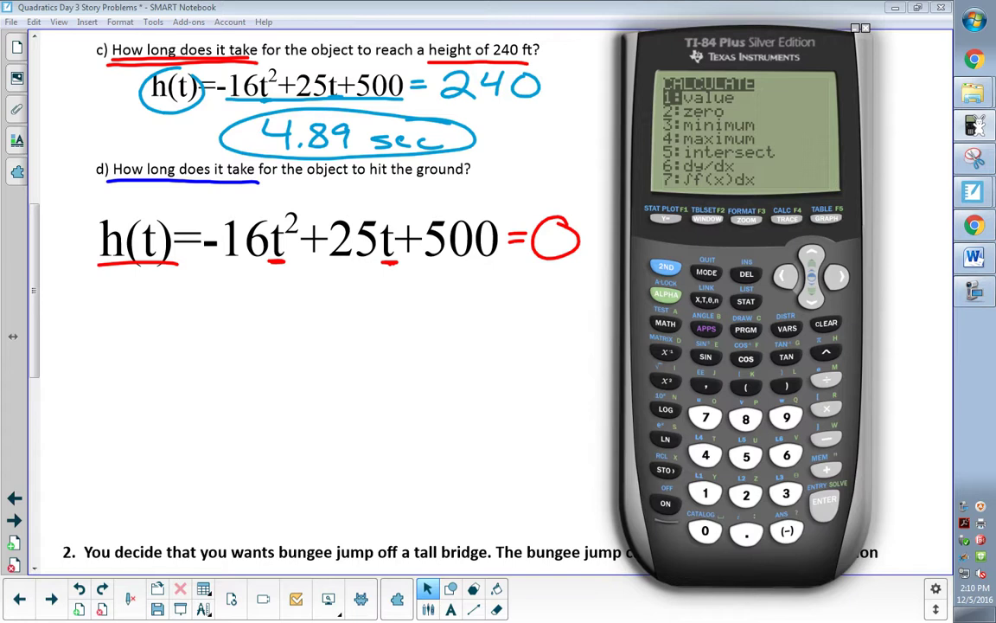
{"action": "left_click", "coordinate": [811, 297]}
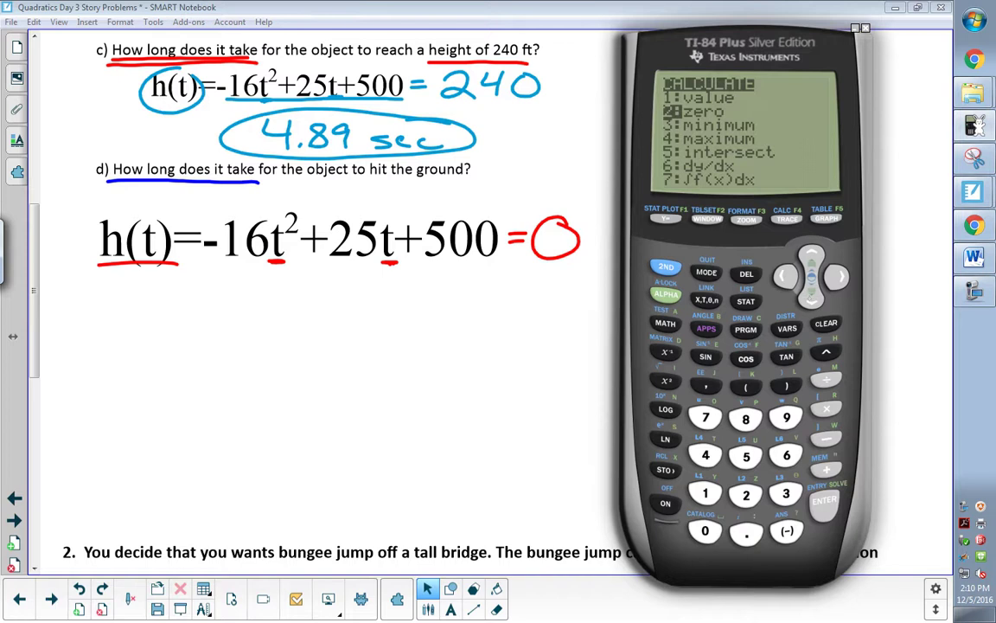
{"action": "left_click", "coordinate": [818, 503]}
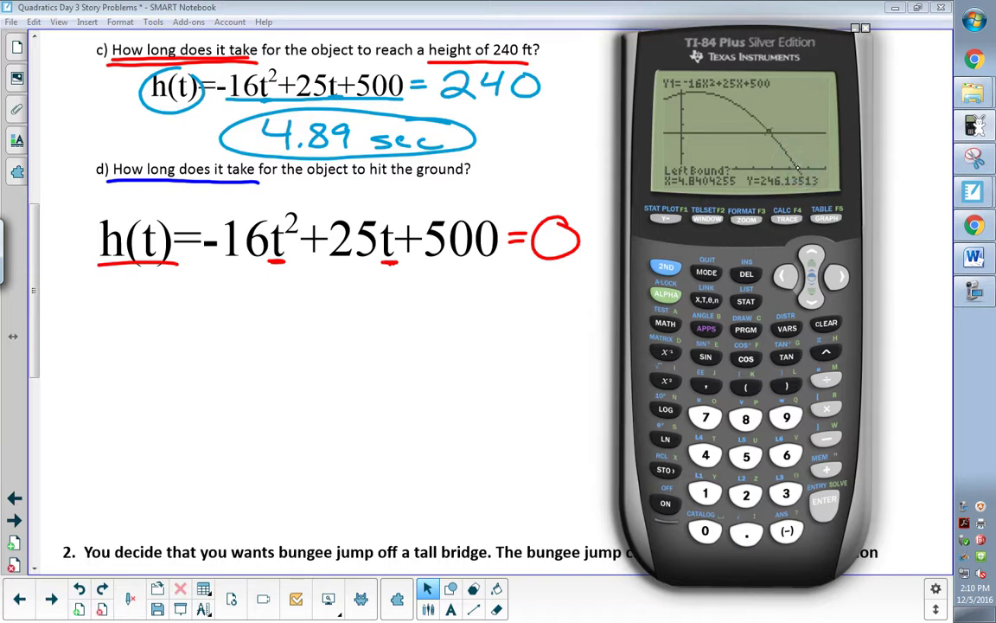
{"action": "left_click", "coordinate": [838, 277]}
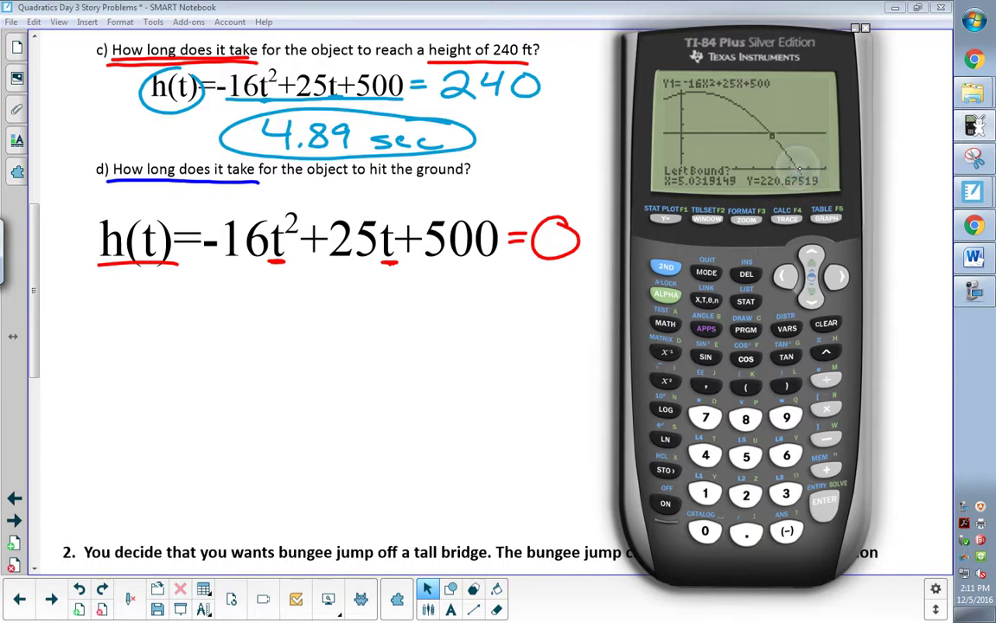
{"action": "left_click", "coordinate": [822, 502]}
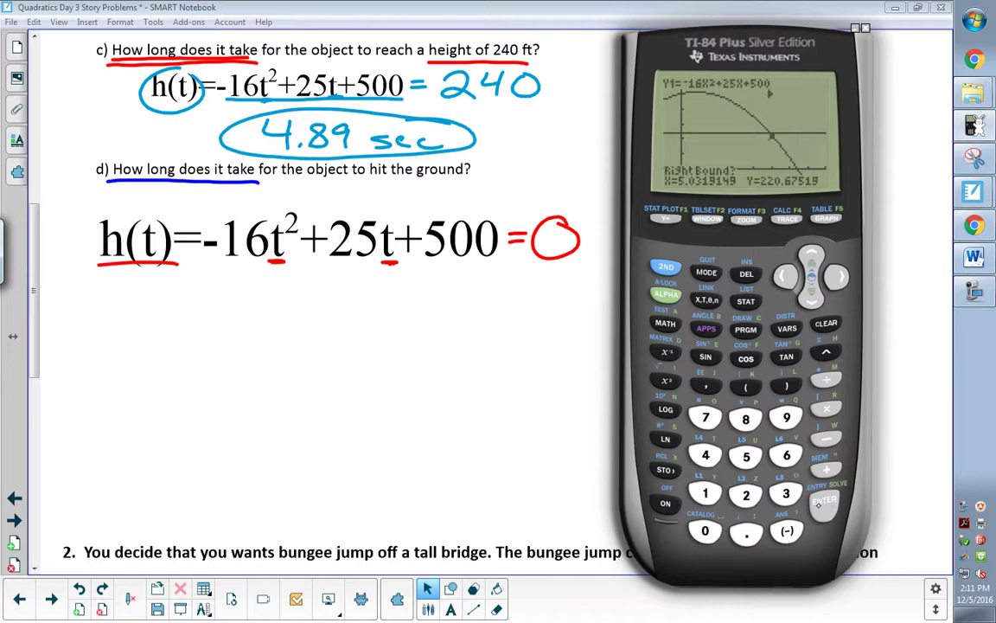
Set the right bound past the x-axis crossing at about X=7.52 and accept the guess to calculate the zero.
{"action": "left_click", "coordinate": [839, 276]}
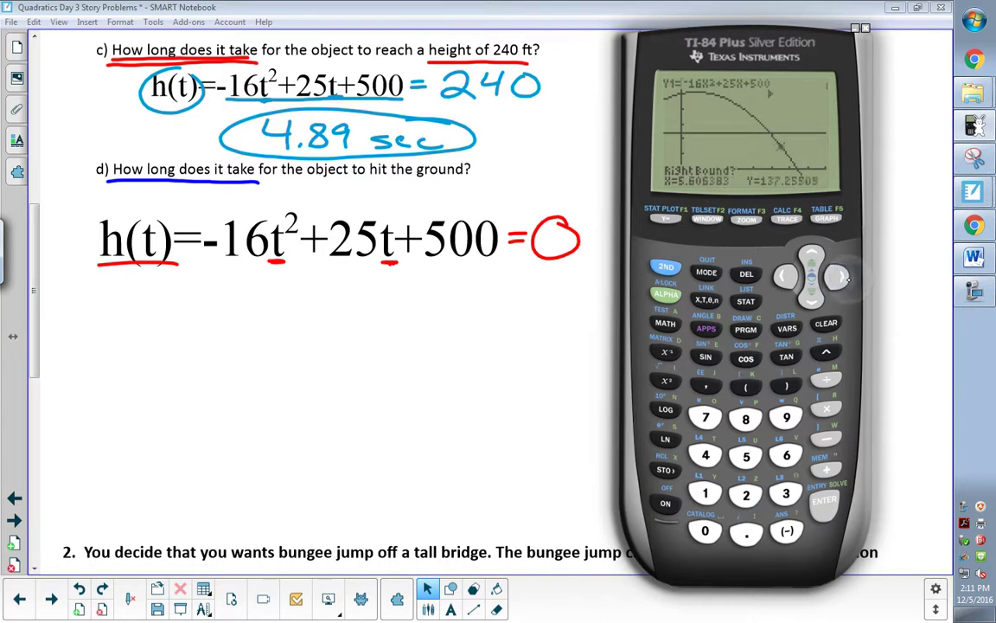
{"action": "left_click", "coordinate": [841, 277]}
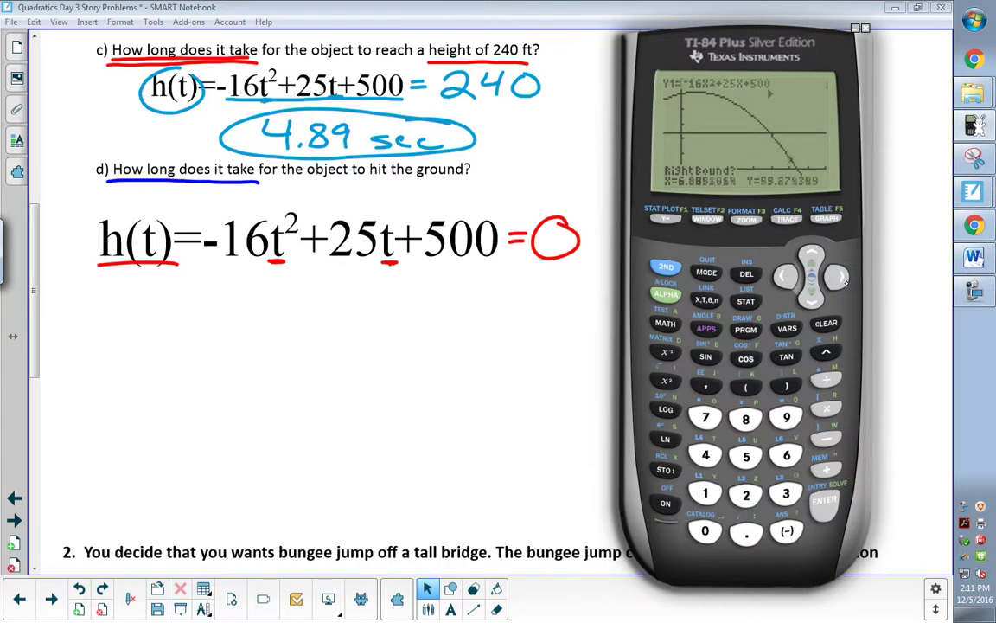
{"action": "left_click", "coordinate": [844, 287]}
{"action": "left_click", "coordinate": [844, 286]}
{"action": "left_click", "coordinate": [844, 286]}
{"action": "left_click", "coordinate": [845, 286]}
{"action": "left_click", "coordinate": [844, 286]}
{"action": "left_click", "coordinate": [844, 286]}
{"action": "left_click", "coordinate": [844, 287]}
{"action": "left_click", "coordinate": [844, 286]}
{"action": "left_click", "coordinate": [839, 277]}
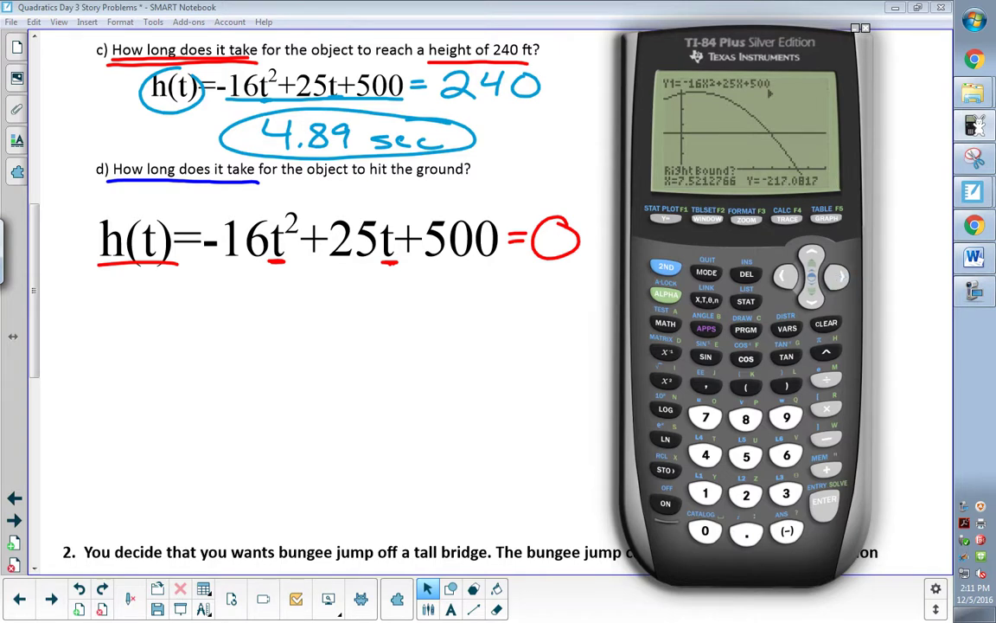
{"action": "left_click", "coordinate": [826, 504]}
{"action": "left_click", "coordinate": [815, 500]}
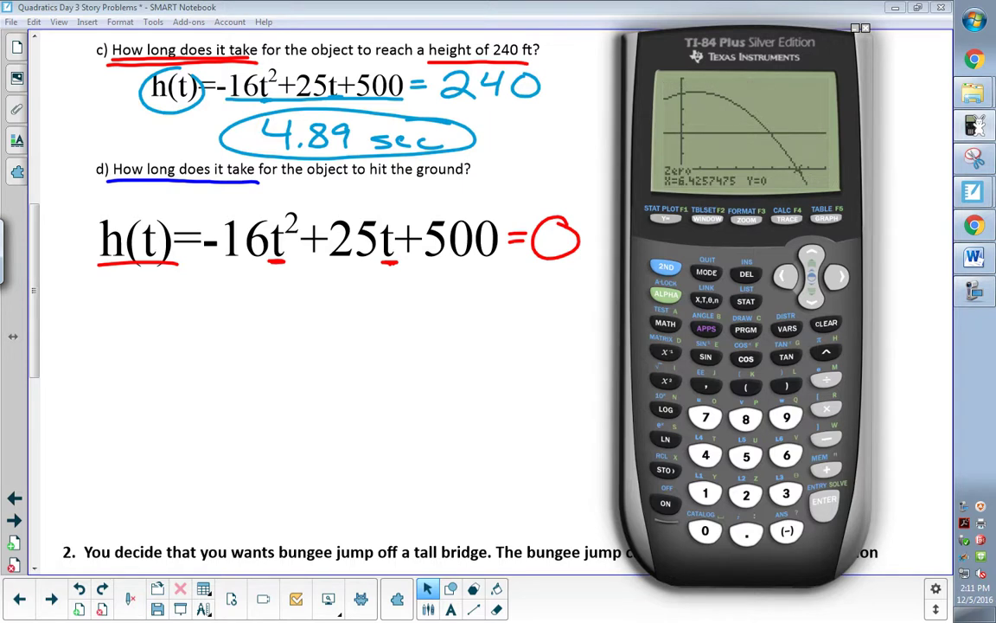
Write "t = 6." in red beneath question d's equation as the beginning of the answer.
{"action": "left_click_drag", "start_coordinate": [224, 293], "coordinate": [244, 339]}
{"action": "left_click_drag", "start_coordinate": [205, 318], "coordinate": [225, 318]}
{"action": "left_click_drag", "start_coordinate": [265, 326], "coordinate": [280, 325]}
{"action": "left_click_drag", "start_coordinate": [265, 320], "coordinate": [279, 319]}
{"action": "left_click_drag", "start_coordinate": [333, 301], "coordinate": [313, 328]}
{"action": "left_click", "coordinate": [370, 340]}
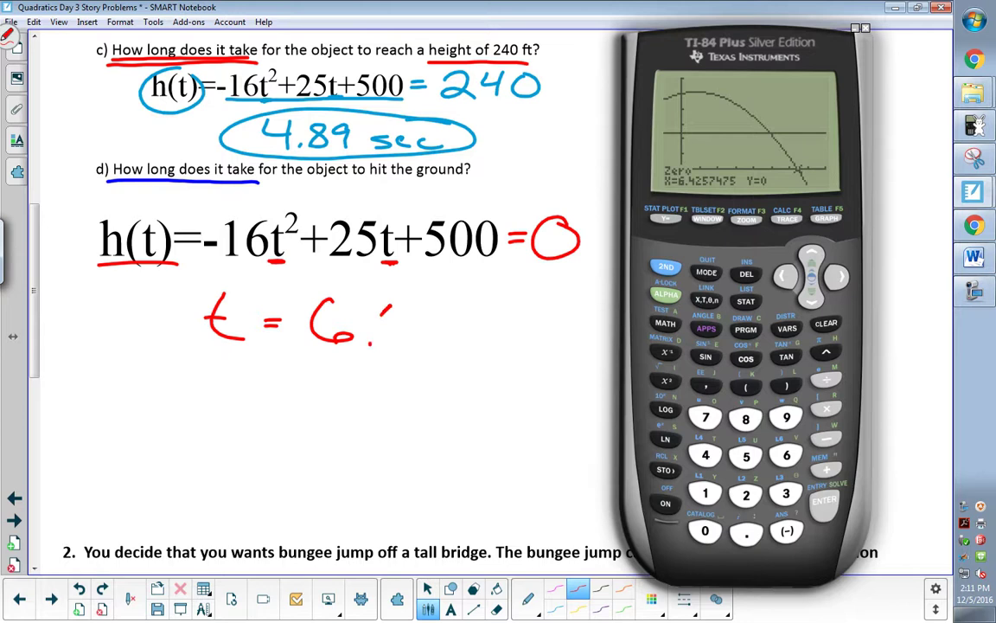